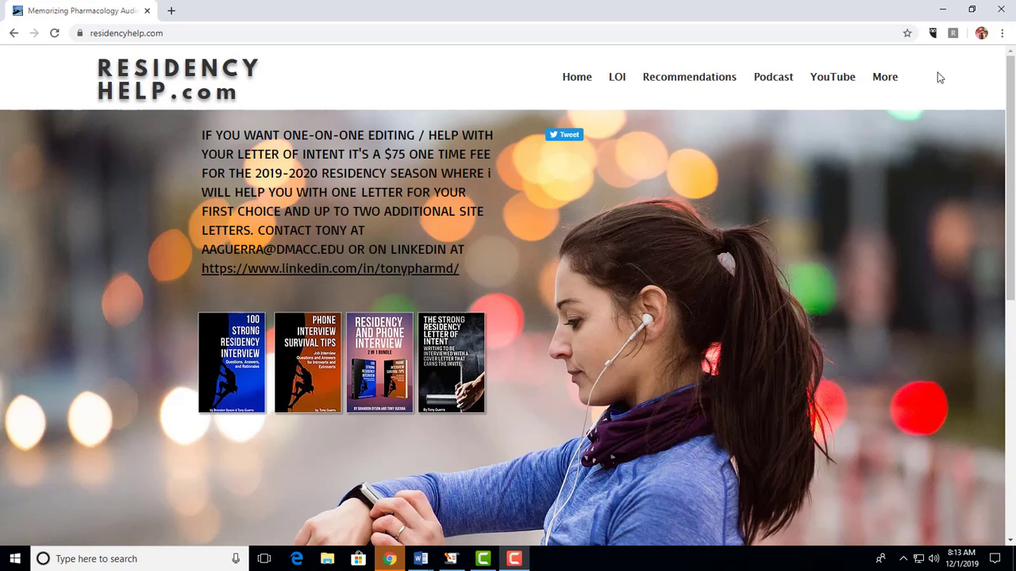
- Create a new blank Word document, Document3, alongside the model letter
{"action": "left_click", "coordinate": [945, 10]}
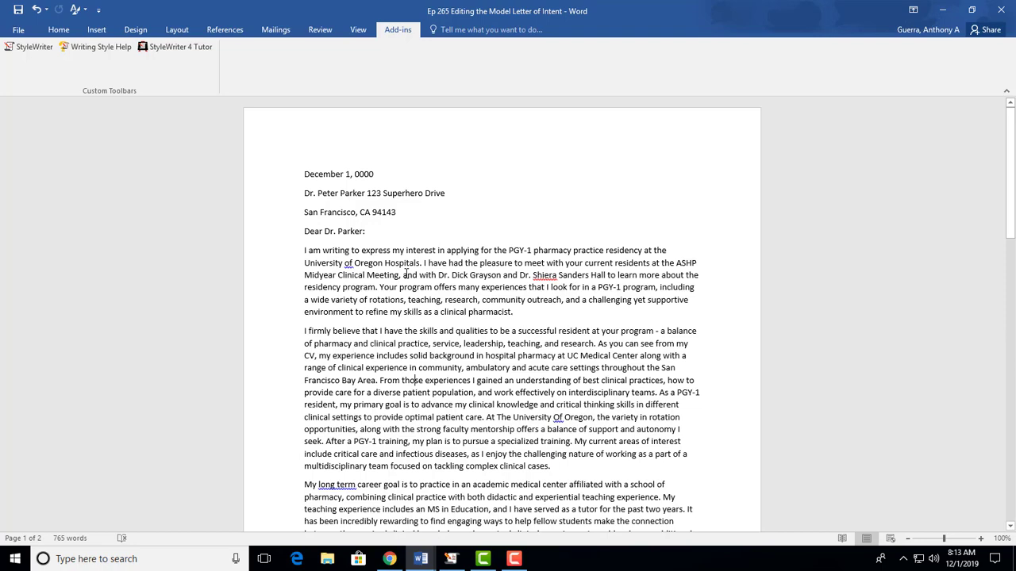
{"action": "left_click", "coordinate": [26, 31]}
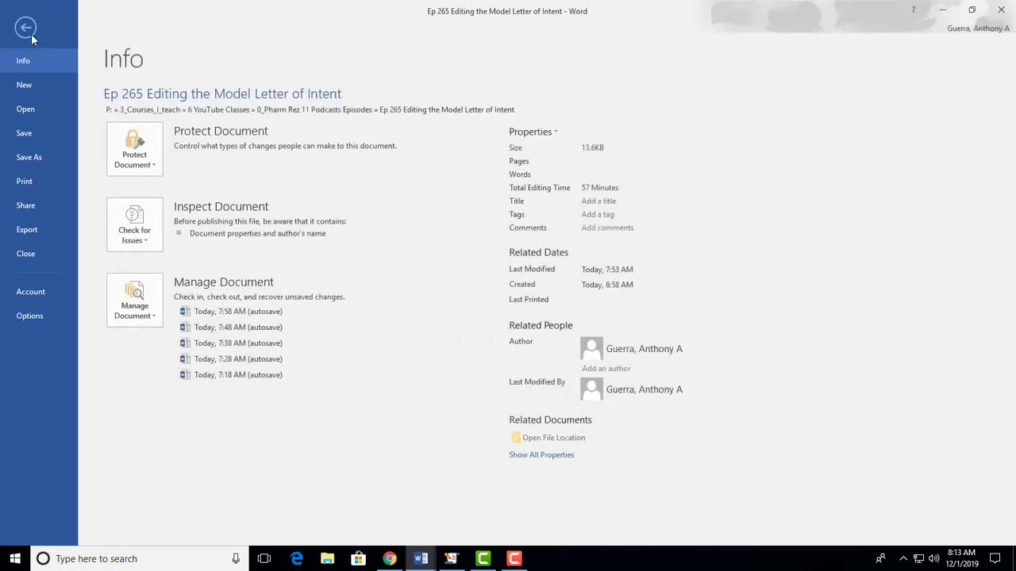
{"action": "left_click", "coordinate": [36, 82]}
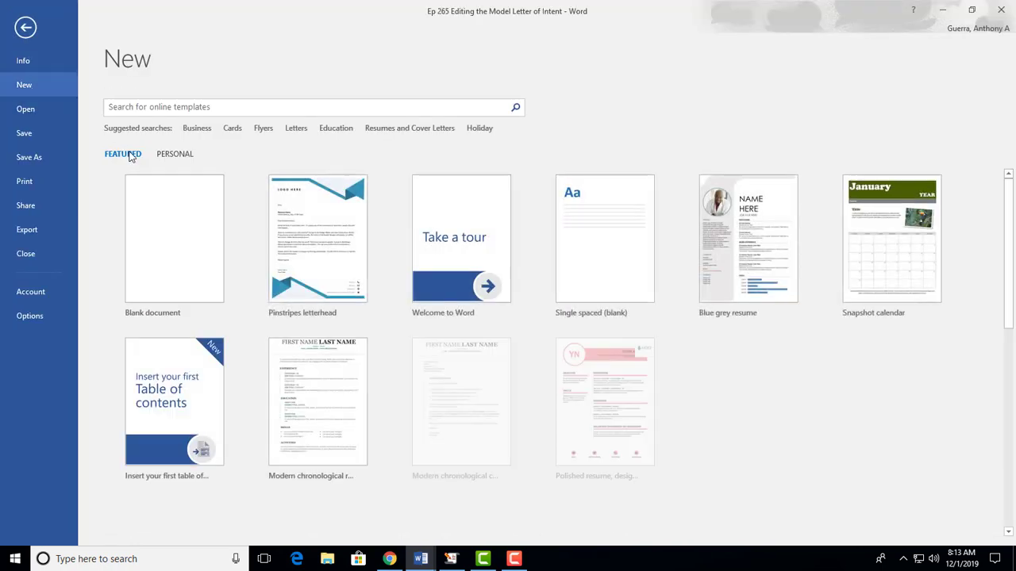
{"action": "left_click", "coordinate": [177, 203]}
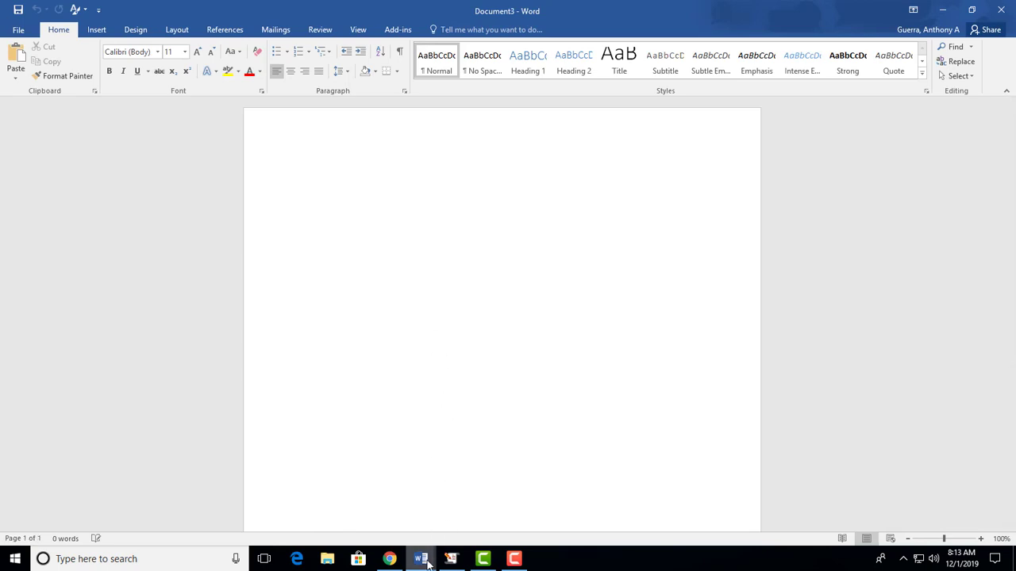
- Copy the model letter's second paragraph, beginning 'I firmly believe'
{"action": "mouse_move", "coordinate": [421, 559]}
{"action": "left_click", "coordinate": [309, 524]}
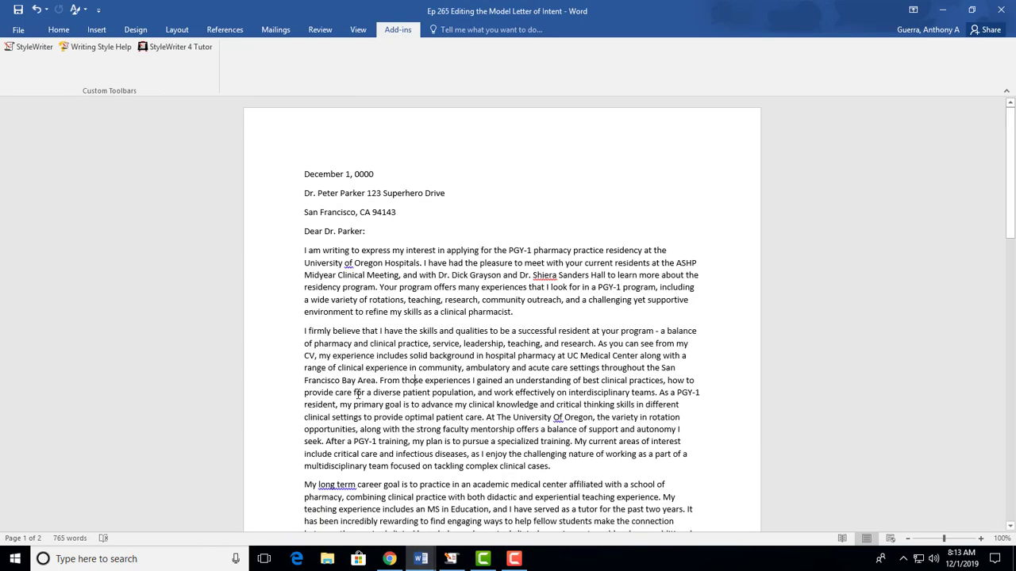
{"action": "triple_click", "coordinate": [368, 393]}
{"action": "key", "text": "ctrl+c"}
{"action": "right_click", "coordinate": [368, 394]}
{"action": "left_click", "coordinate": [382, 249]}
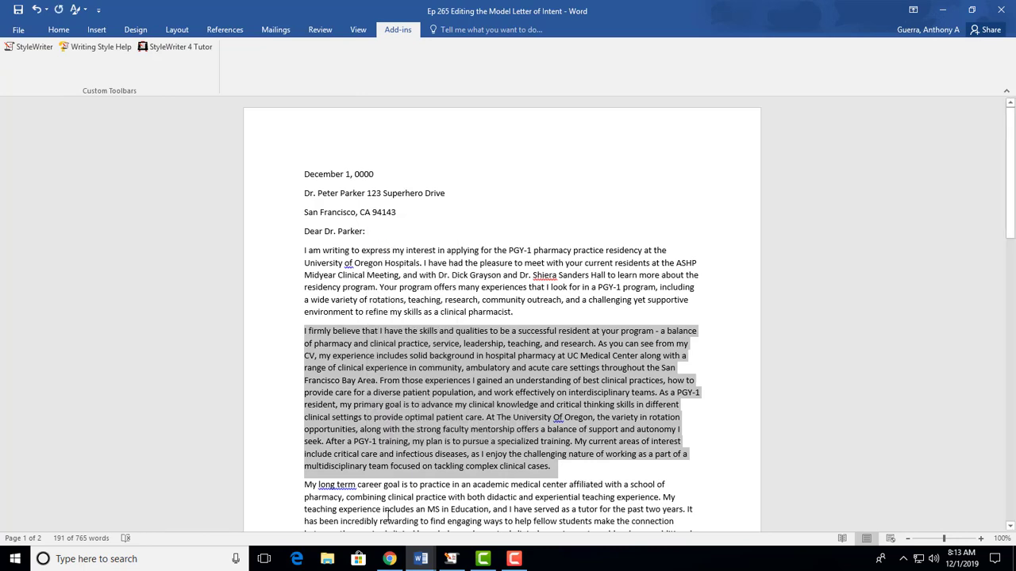
- Paste the paragraph into Document3, keeping its source formatting
{"action": "mouse_move", "coordinate": [420, 559]}
{"action": "left_click", "coordinate": [539, 518]}
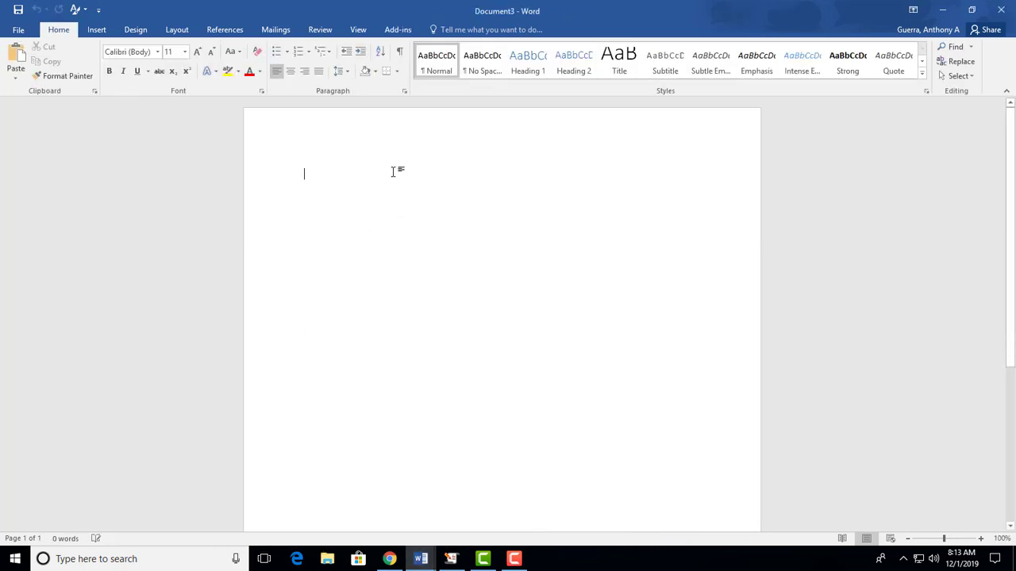
{"action": "right_click", "coordinate": [336, 183]}
{"action": "left_click", "coordinate": [365, 239]}
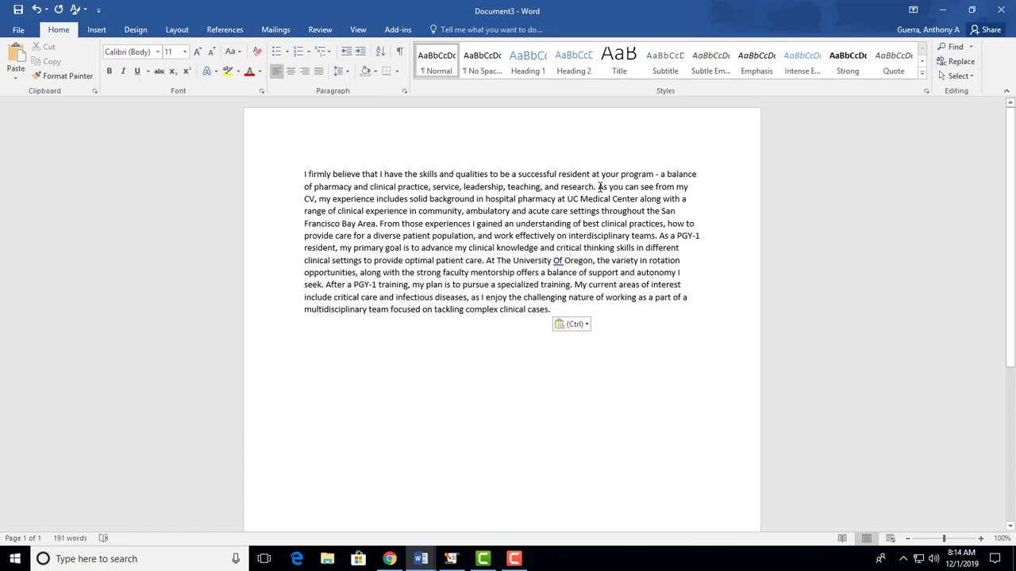
- Delete the opening sentence ending 'research.' so the paragraph begins 'As you can see from my CV'
{"action": "left_click_drag", "start_coordinate": [599, 188], "coordinate": [294, 169]}
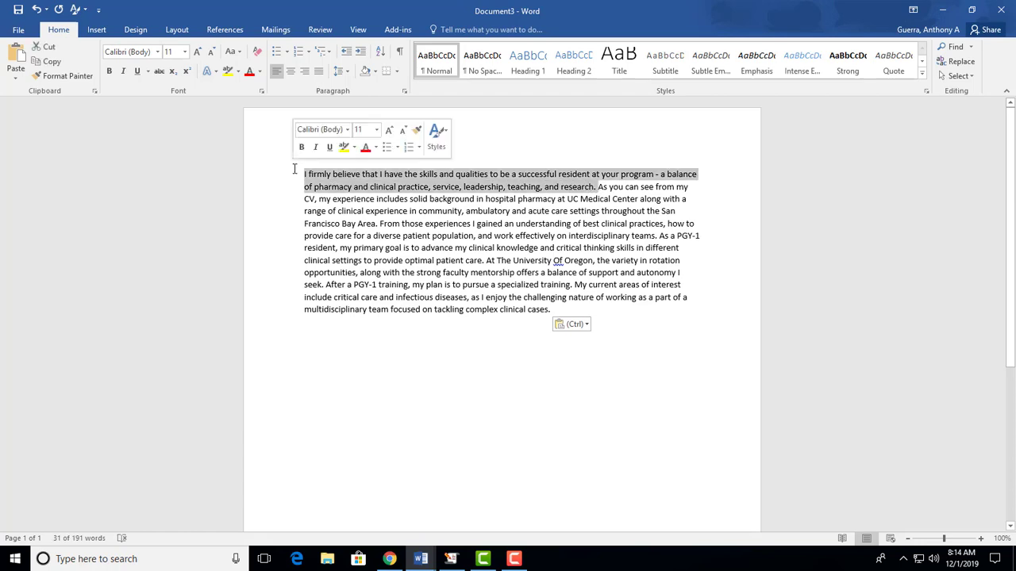
{"action": "key", "text": "Delete"}
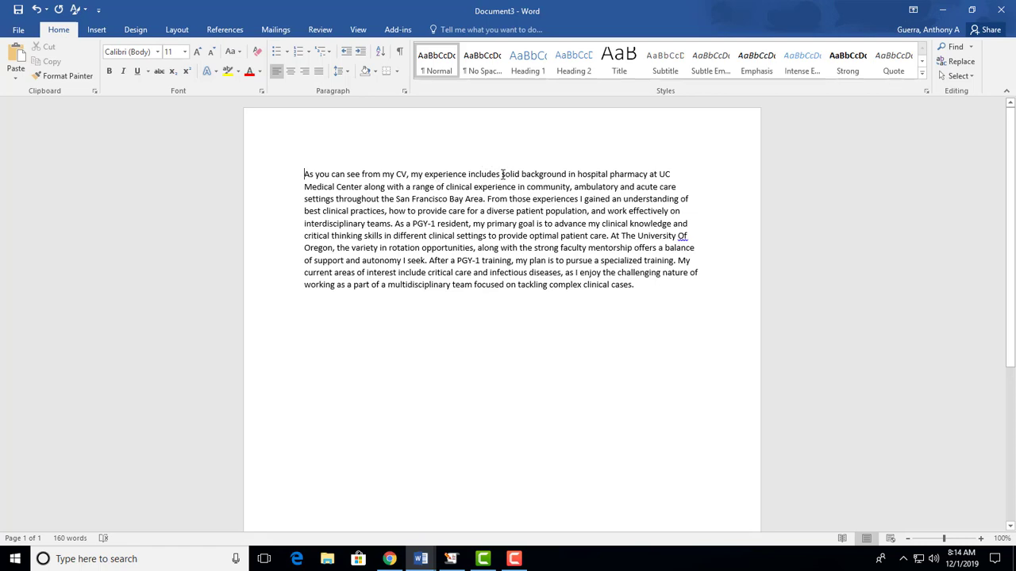
- Replace the opening phrase with 'I built a' before 'solid background'
{"action": "left_click_drag", "start_coordinate": [501, 174], "coordinate": [252, 167]}
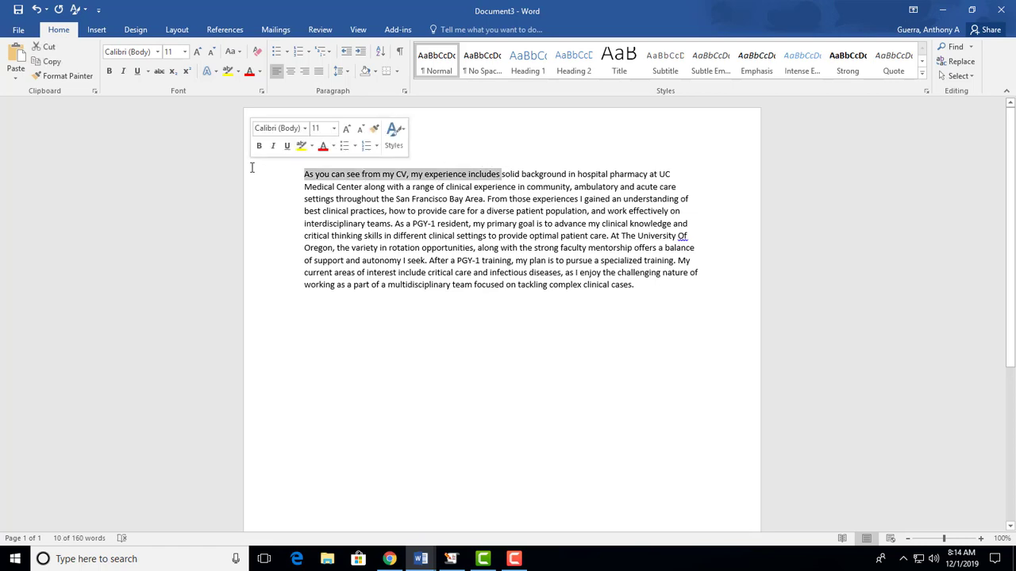
{"action": "key", "text": "BackSpace"}
{"action": "type", "text": "I built a"}
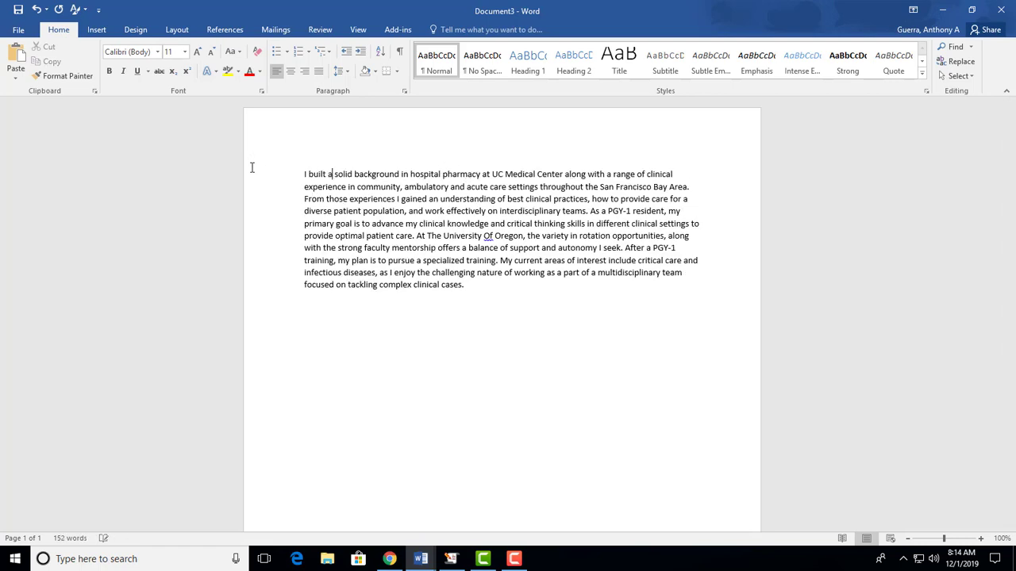
- Delete 'along with a range of clinical experience' from the first sentence
{"action": "key", "text": "Right"}
{"action": "key", "text": "Right"}
{"action": "key", "text": "Right"}
{"action": "key", "text": "Right"}
{"action": "key", "text": "Right"}
{"action": "key", "text": "Right"}
{"action": "key", "text": "Right"}
{"action": "key", "text": "Right"}
{"action": "key", "text": "Right"}
{"action": "key", "text": "Right"}
{"action": "key", "text": "Right"}
{"action": "key", "text": "Right"}
{"action": "key", "text": "Right"}
{"action": "key", "text": "Right"}
{"action": "key", "text": "Right"}
{"action": "key", "text": "Right"}
{"action": "key", "text": "Right"}
{"action": "key", "text": "Right"}
{"action": "key", "text": "Right"}
{"action": "key", "text": "Right"}
{"action": "key", "text": "Right"}
{"action": "key", "text": "Right"}
{"action": "key", "text": "Right"}
{"action": "key", "text": "Right"}
{"action": "key", "text": "Right"}
{"action": "key", "text": "Right"}
{"action": "key", "text": "Right"}
{"action": "key", "text": "Right"}
{"action": "key", "text": "Right"}
{"action": "key", "text": "Right"}
{"action": "key", "text": "Right"}
{"action": "key", "text": "Right"}
{"action": "key", "text": "Right"}
{"action": "key", "text": "Right"}
{"action": "key", "text": "Right"}
{"action": "key", "text": "Right"}
{"action": "key", "text": "shift+Right"}
{"action": "key", "text": "shift+Right"}
{"action": "key", "text": "shift+Right"}
{"action": "key", "text": "shift+Right"}
{"action": "key", "text": "shift+Right"}
{"action": "key", "text": "shift+Right"}
{"action": "key", "text": "shift+Right"}
{"action": "key", "text": "shift+Right"}
{"action": "key", "text": "shift+Right"}
{"action": "key", "text": "shift+Right"}
{"action": "key", "text": "shift+Right"}
{"action": "key", "text": "shift+Right"}
{"action": "key", "text": "shift+Right"}
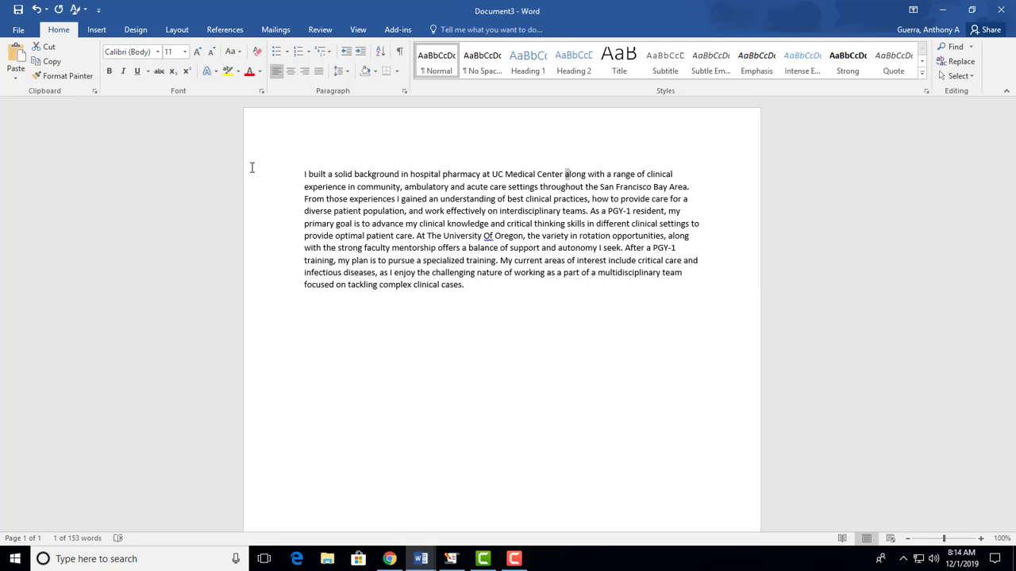
{"action": "key", "text": "shift+Right"}
{"action": "key", "text": "shift+Right"}
{"action": "key", "text": "shift+Right"}
{"action": "key", "text": "shift+Right"}
{"action": "key", "text": "shift+Right"}
{"action": "key", "text": "shift+Right"}
{"action": "key", "text": "shift+Right"}
{"action": "key", "text": "shift+Right"}
{"action": "key", "text": "shift+Right"}
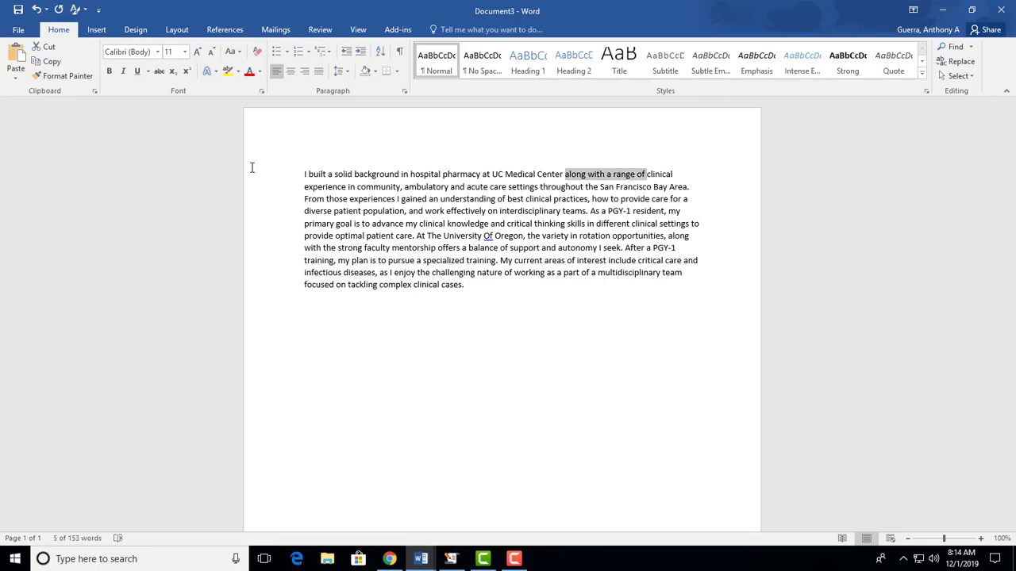
{"action": "key", "text": "shift+Right"}
{"action": "key", "text": "shift+Right"}
{"action": "key", "text": "shift+Right"}
{"action": "key", "text": "shift+Right"}
{"action": "key", "text": "shift+Right"}
{"action": "key", "text": "shift+Right"}
{"action": "key", "text": "shift+Right"}
{"action": "key", "text": "shift+Right"}
{"action": "key", "text": "shift+Right"}
{"action": "key", "text": "shift+Right"}
{"action": "key", "text": "shift+Right"}
{"action": "key", "text": "shift+Right"}
{"action": "key", "text": "shift+Right"}
{"action": "key", "text": "shift+Right"}
{"action": "key", "text": "shift+Right"}
{"action": "key", "text": "shift+Right"}
{"action": "key", "text": "shift+Right"}
{"action": "key", "text": "shift+Right"}
{"action": "key", "text": "shift+Right"}
{"action": "key", "text": "shift+Right"}
{"action": "key", "text": "Delete"}
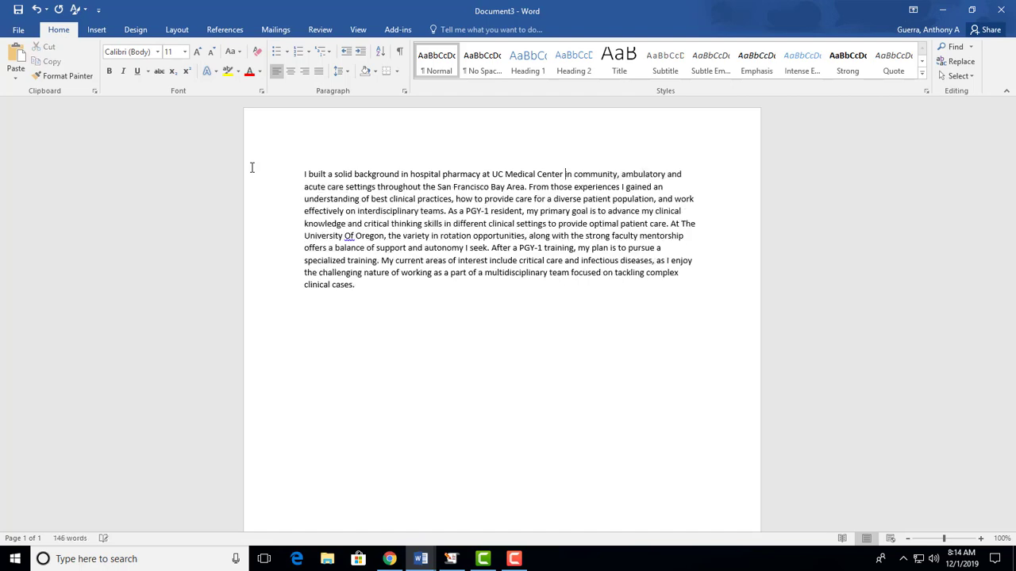
{"action": "key", "text": "Right"}
{"action": "key", "text": "Right"}
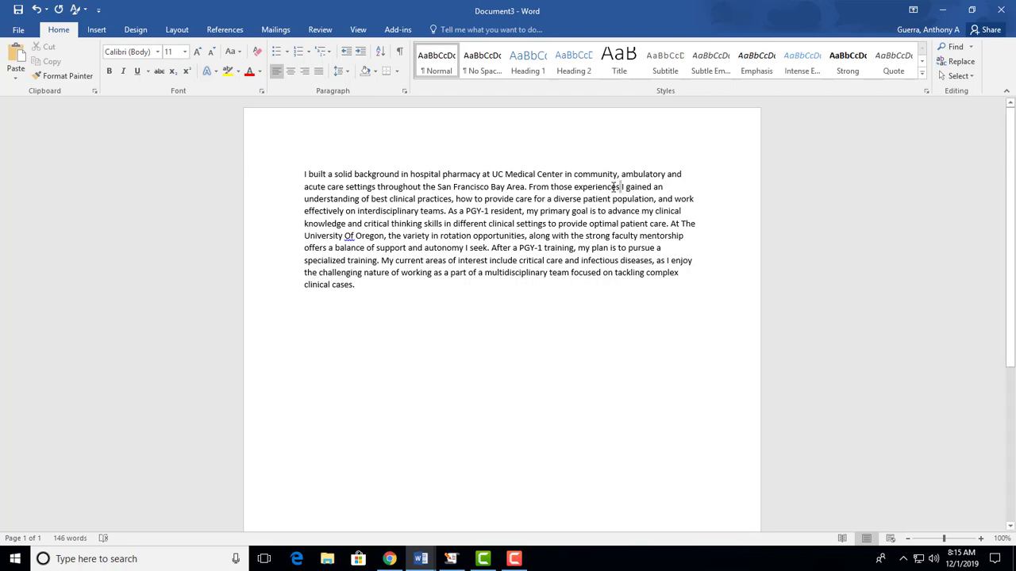
- Delete 'From those experiences' so the sentence starts 'I gained an understanding'
{"action": "left_click_drag", "start_coordinate": [620, 186], "coordinate": [544, 189]}
{"action": "key", "text": "Delete"}
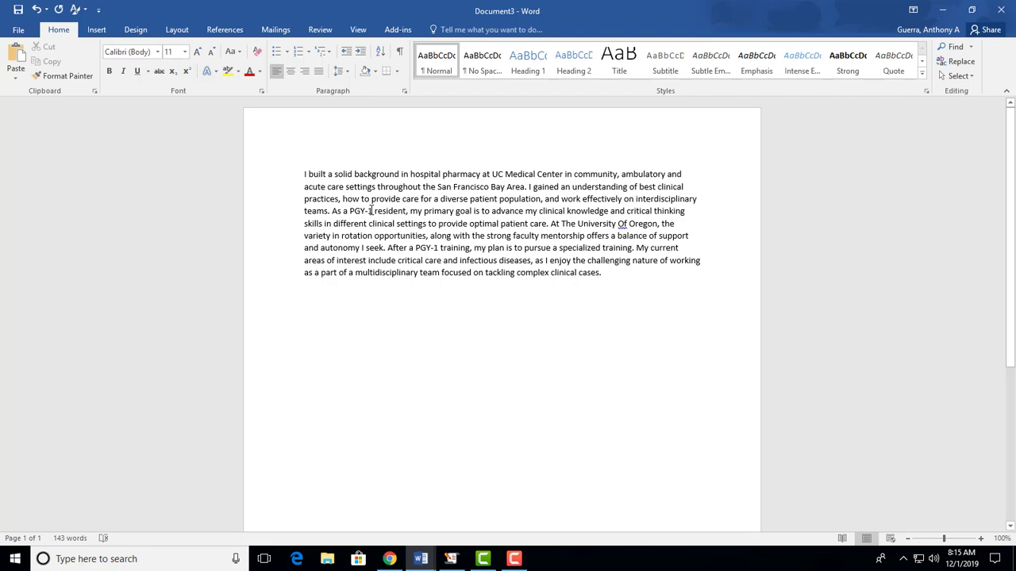
- Remove 'PGY-1' so the phrase reads 'As a resident'
{"action": "left_click_drag", "start_coordinate": [374, 212], "coordinate": [350, 212]}
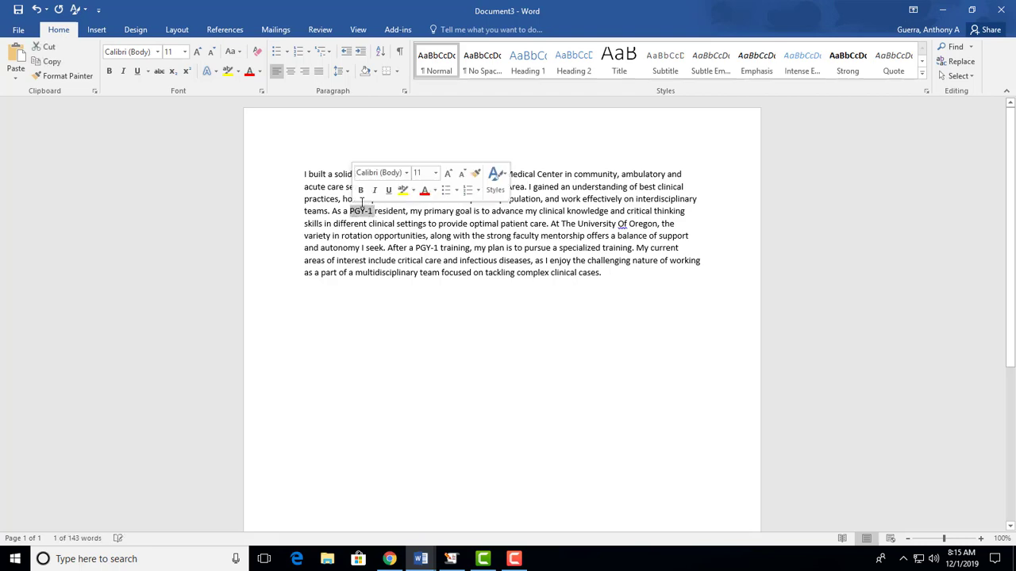
{"action": "key", "text": "BackSpace"}
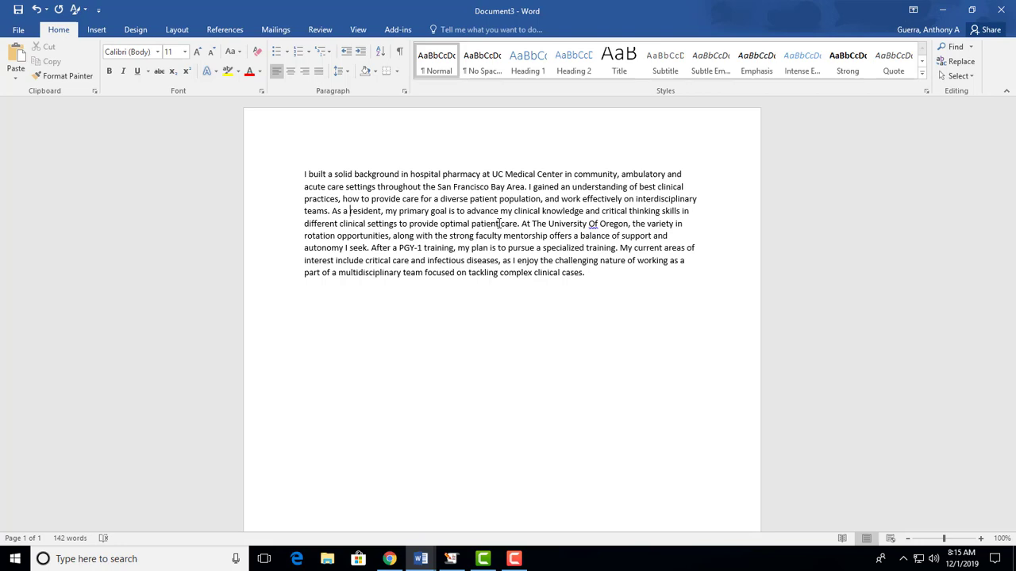
- Delete the sentence from 'As a resident' through 'optimal patient care.'
{"action": "left_click_drag", "start_coordinate": [521, 224], "coordinate": [337, 209]}
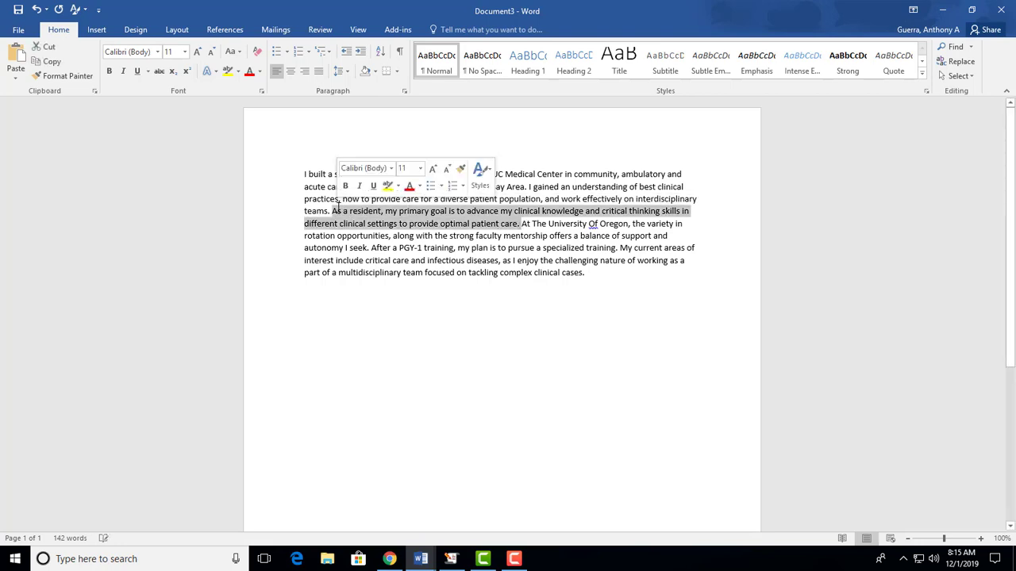
{"action": "key", "text": "Delete"}
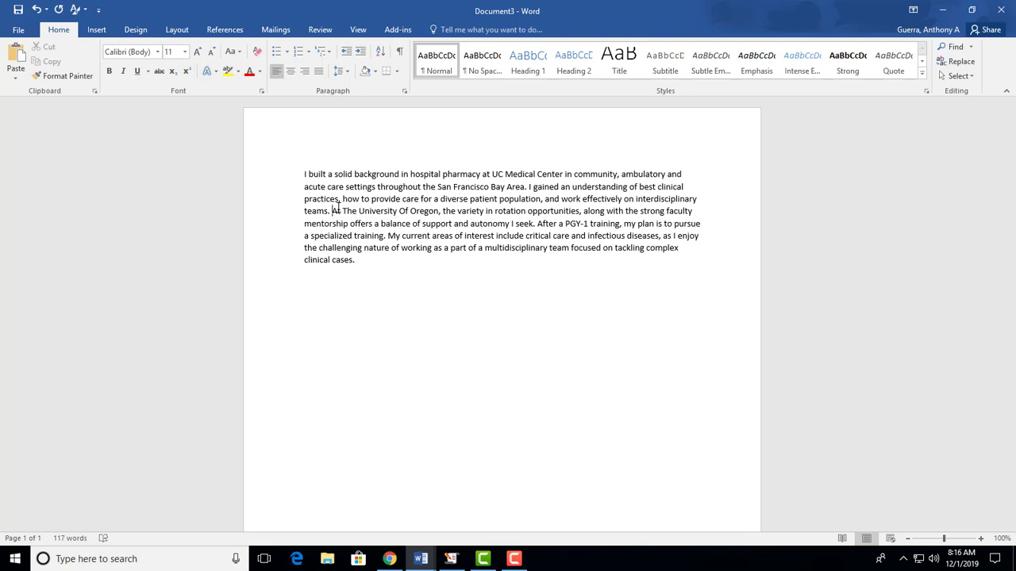
- Insert 'I wish to contribute through' after 'University Of Oregon,' in the Oregon sentence
{"action": "left_click", "coordinate": [441, 211]}
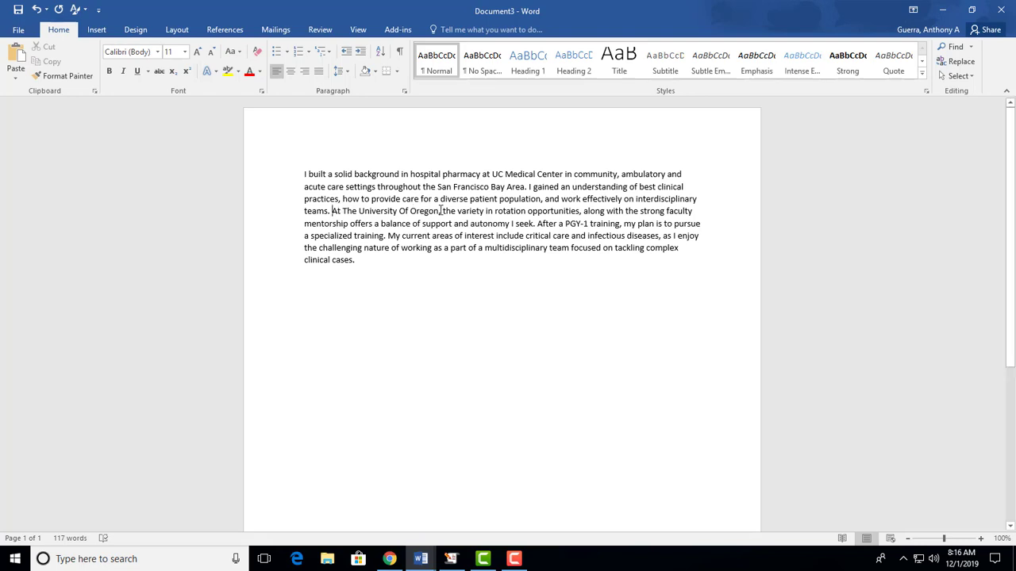
{"action": "key", "text": "BackSpace"}
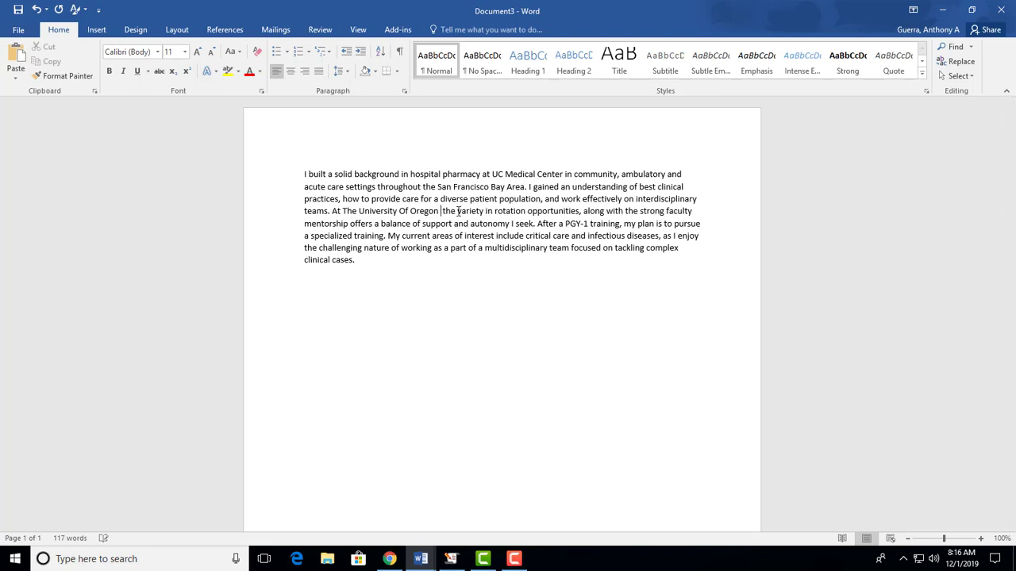
{"action": "type", "text": "(OSU)"}
{"action": "key", "text": "BackSpace"}
{"action": "key", "text": "BackSpace"}
{"action": "key", "text": "BackSpace"}
{"action": "key", "text": "BackSpace"}
{"action": "key", "text": "BackSpace"}
{"action": "key", "text": "BackSpace"}
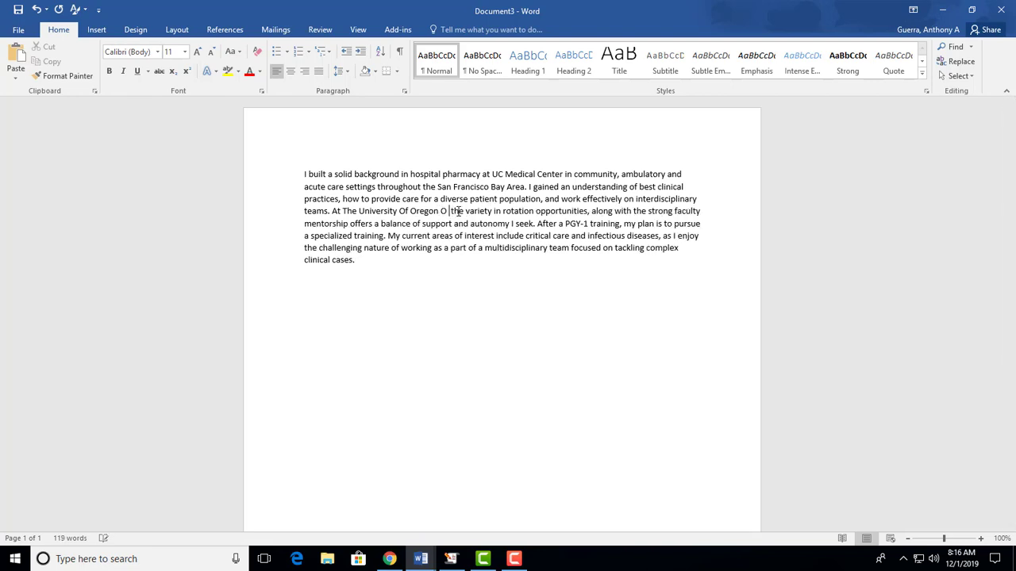
{"action": "type", "text": ", with"}
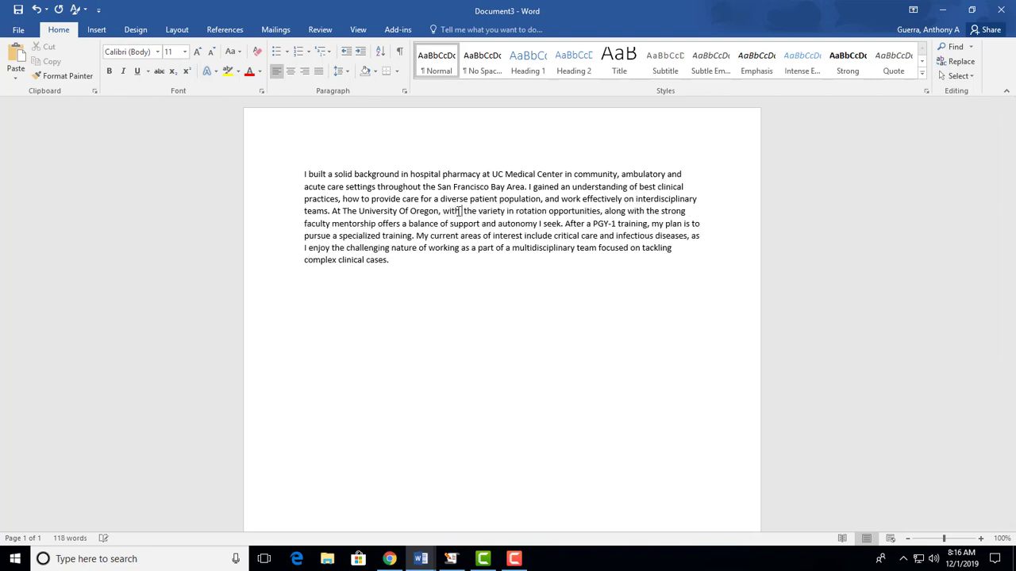
{"action": "key", "text": "ctrl+shift+Right"}
{"action": "key", "text": "ctrl+shift+Right"}
{"action": "key", "text": "ctrl+shift+Right"}
{"action": "key", "text": "ctrl+shift+Right"}
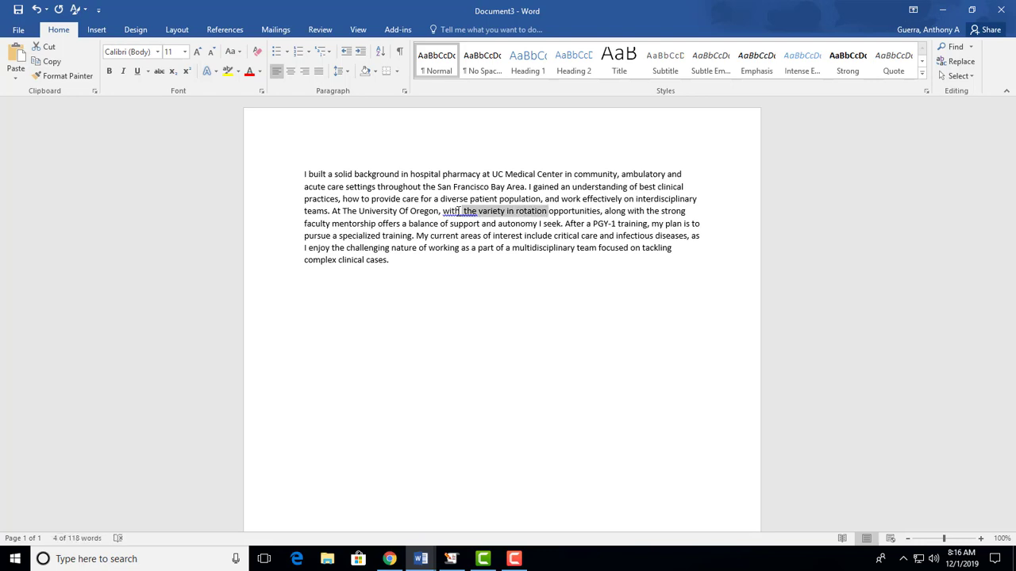
{"action": "key", "text": "ctrl+shift+Left"}
{"action": "key", "text": "ctrl+shift+Left"}
{"action": "key", "text": "ctrl+shift+Left"}
{"action": "key", "text": "ctrl+shift+Left"}
{"action": "key", "text": "Left"}
{"action": "key", "text": "Left"}
{"action": "key", "text": "Left"}
{"action": "key", "text": "Left"}
{"action": "key", "text": "Left"}
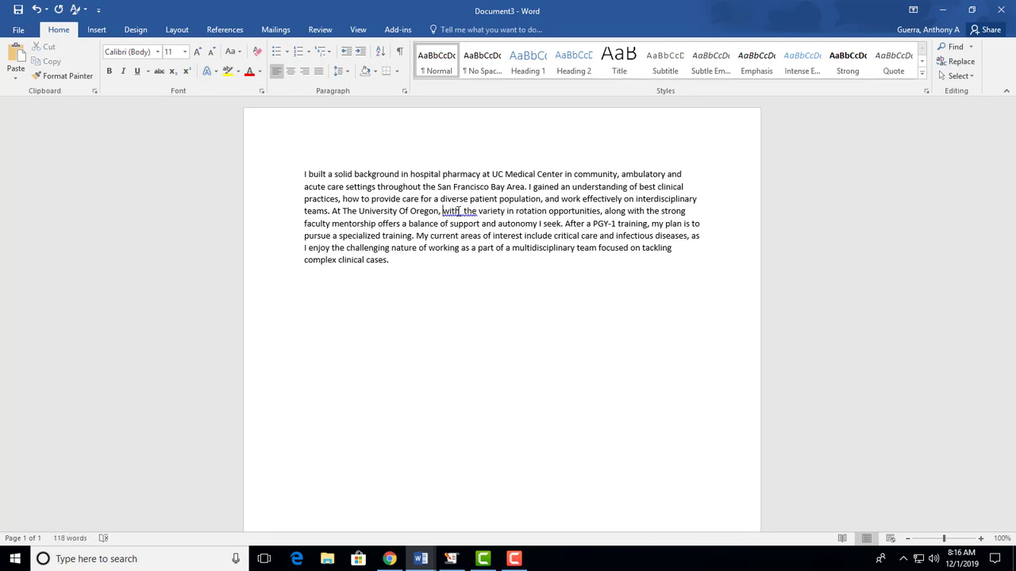
{"action": "type", "text": "I wish to "}
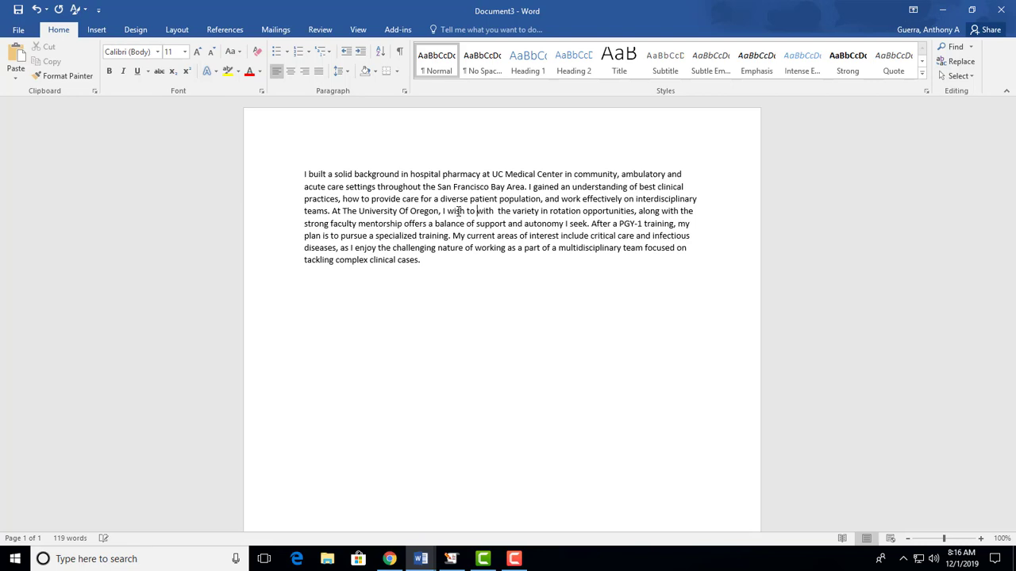
{"action": "type", "text": "contribute through"}
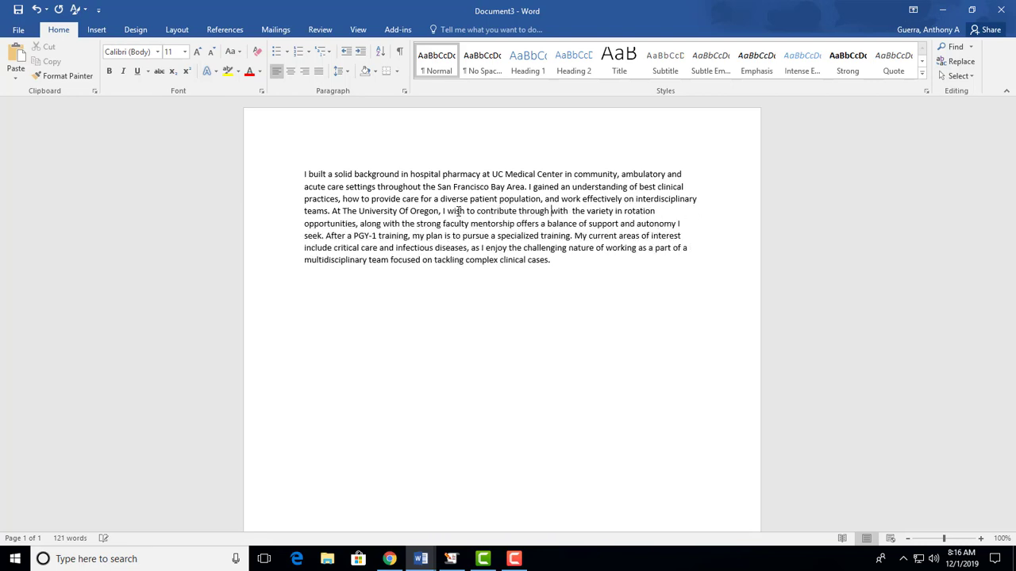
- Cut 'with the variety in' and 'along with the strong', ending the sentence at 'gain faculty mentorship.'
{"action": "key", "text": "ctrl+shift+Right"}
{"action": "key", "text": "ctrl+shift+Right"}
{"action": "key", "text": "ctrl+shift+Right"}
{"action": "key", "text": "ctrl+shift+Right"}
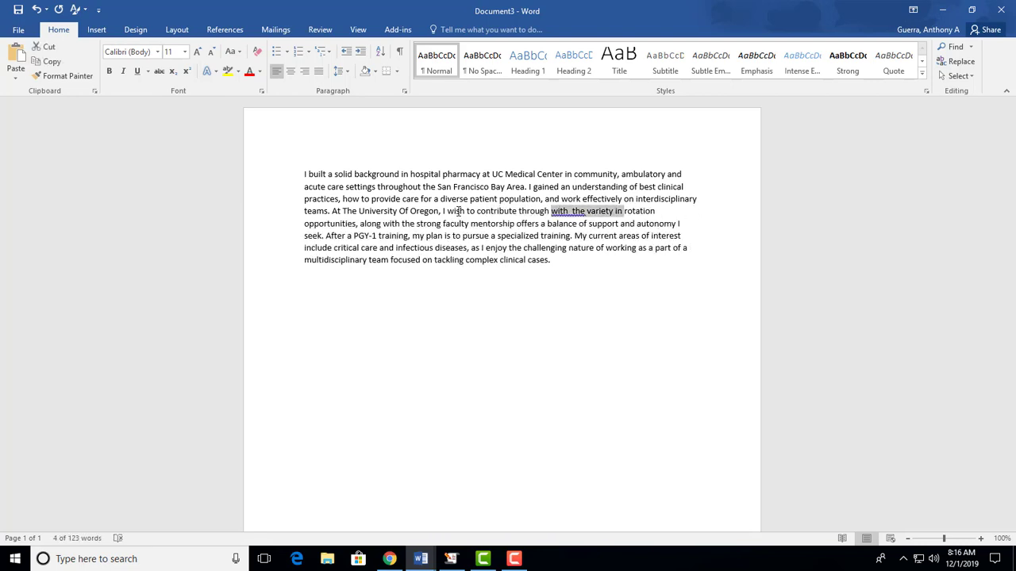
{"action": "key", "text": "BackSpace"}
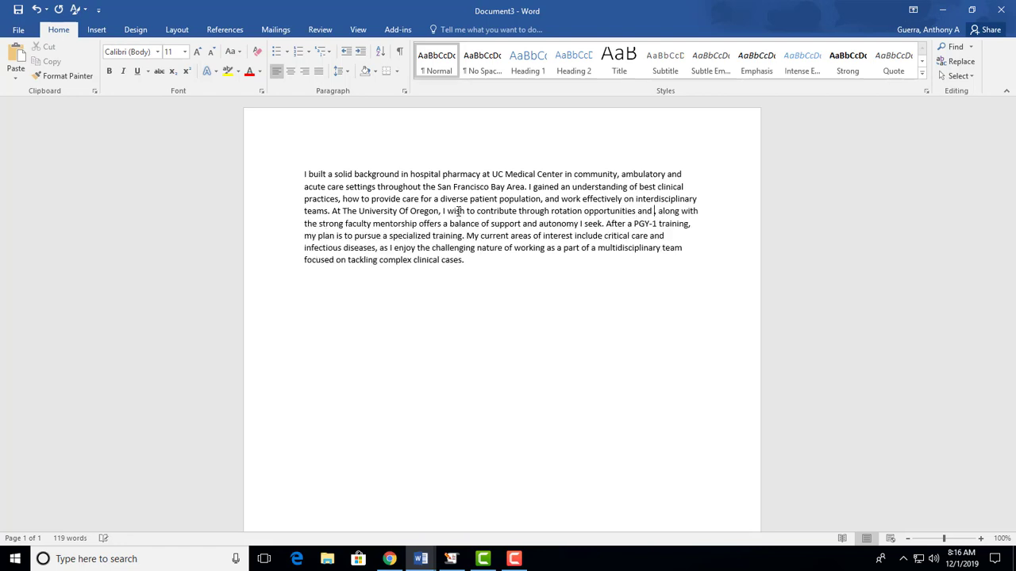
{"action": "type", "text": "gain,"}
{"action": "key", "text": "shift+Right"}
{"action": "key", "text": "shift+Right"}
{"action": "key", "text": "shift+Right"}
{"action": "key", "text": "shift+Right"}
{"action": "key", "text": "shift+Right"}
{"action": "key", "text": "shift+Right"}
{"action": "key", "text": "shift+Right"}
{"action": "key", "text": "shift+Right"}
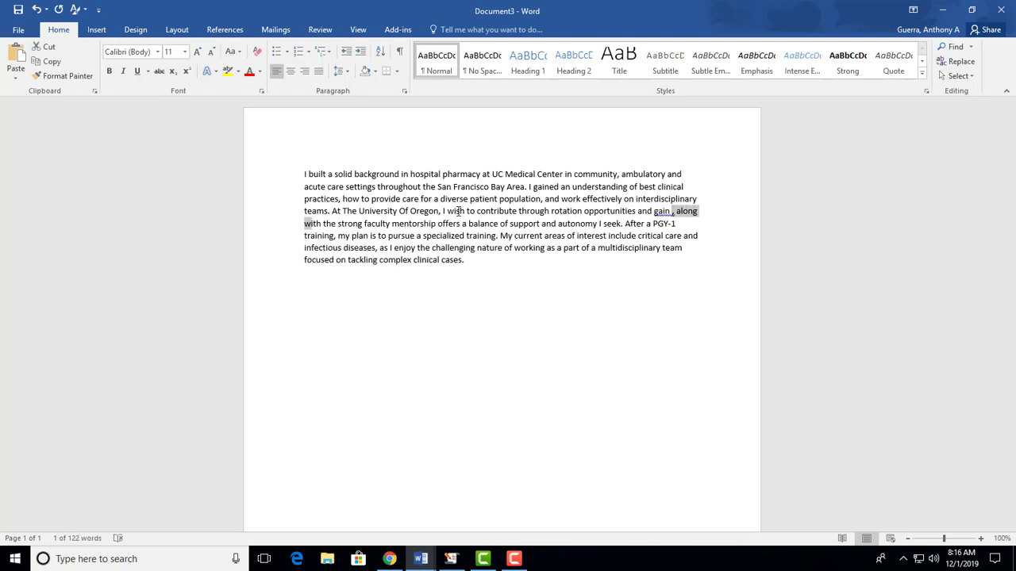
{"action": "key", "text": "shift+Right"}
{"action": "key", "text": "shift+Right"}
{"action": "key", "text": "shift+Right"}
{"action": "key", "text": "shift+Right"}
{"action": "key", "text": "shift+Right"}
{"action": "key", "text": "shift+Right"}
{"action": "key", "text": "shift+Right"}
{"action": "key", "text": "shift+Right"}
{"action": "key", "text": "shift+Right"}
{"action": "key", "text": "shift+Right"}
{"action": "key", "text": "shift+Right"}
{"action": "key", "text": "shift+Right"}
{"action": "key", "text": "shift+Right"}
{"action": "key", "text": "shift+Right"}
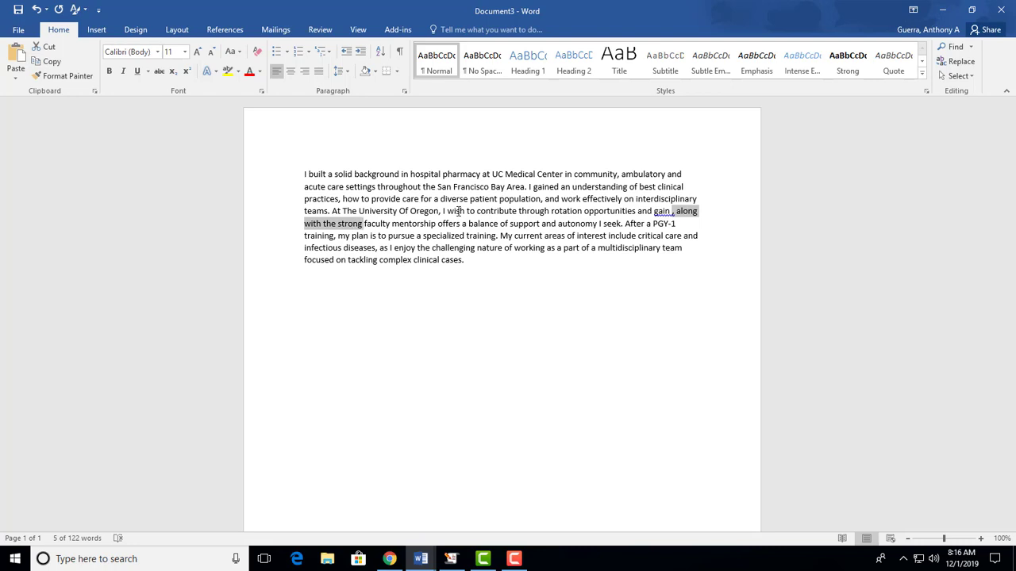
{"action": "key", "text": "Delete"}
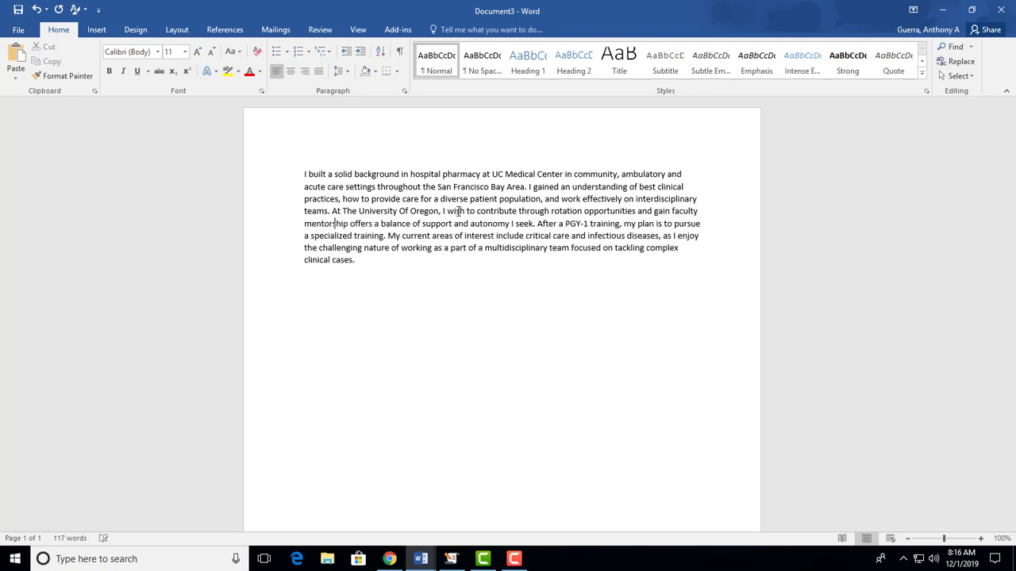
{"action": "type", "text": "."}
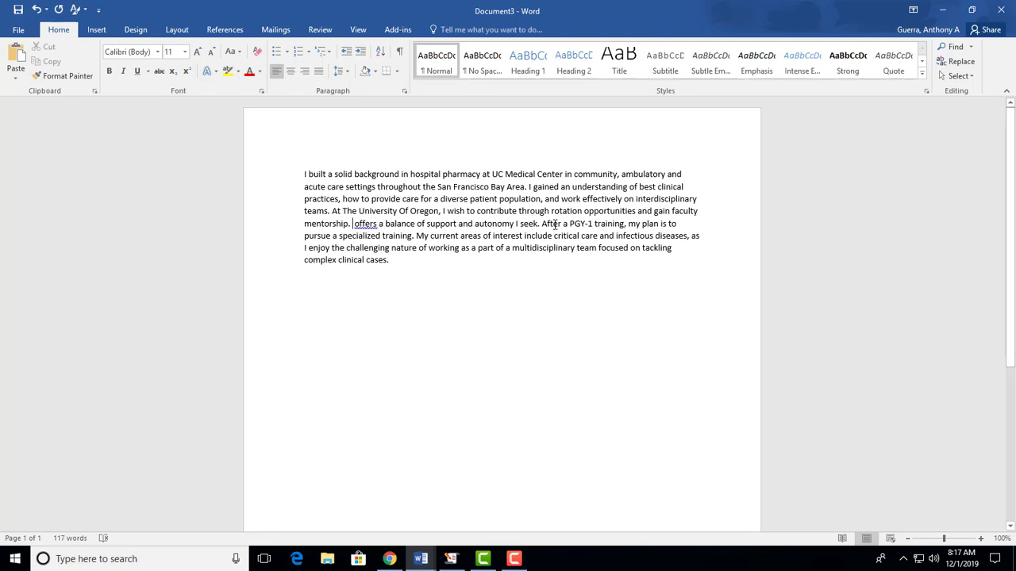
- Delete the fragment 'offers a balance of support and autonomy I seek.'
{"action": "left_click_drag", "start_coordinate": [542, 223], "coordinate": [365, 228]}
{"action": "key", "text": "BackSpace"}
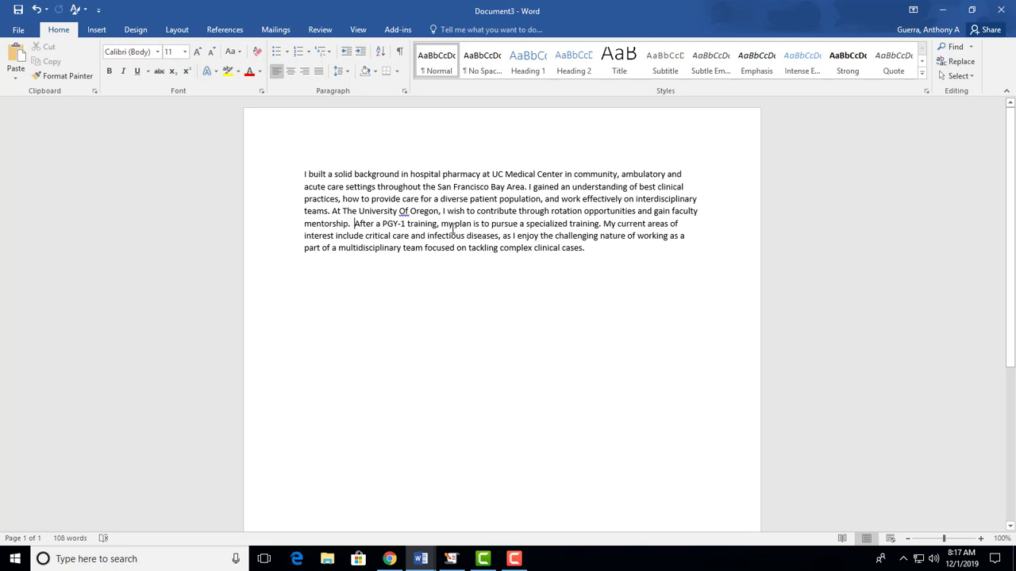
- Lowercase 'Of' in University of Oregon and change 'a specialized training' to 'specialized training in'
{"action": "double_click", "coordinate": [403, 212]}
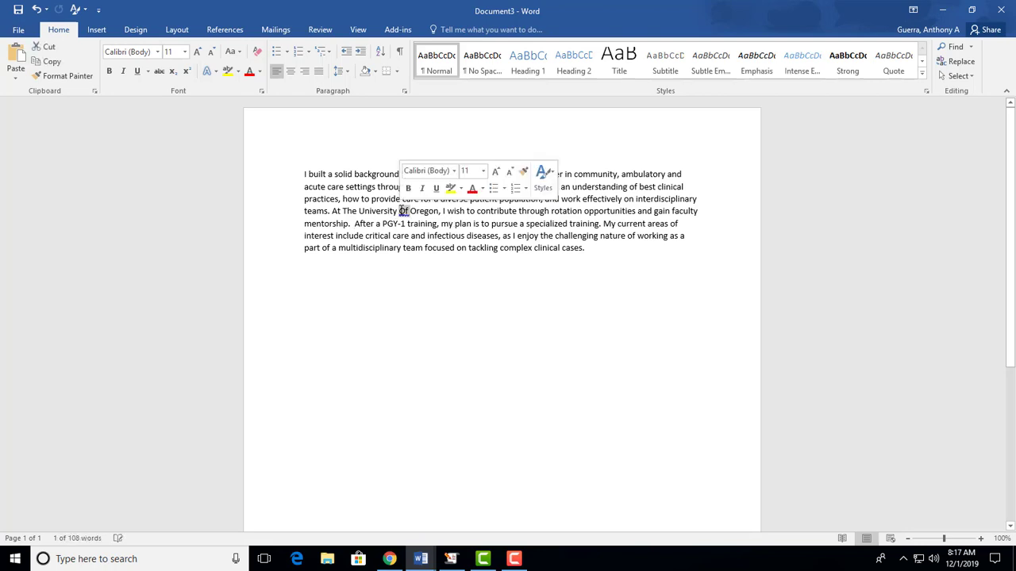
{"action": "type", "text": "of"}
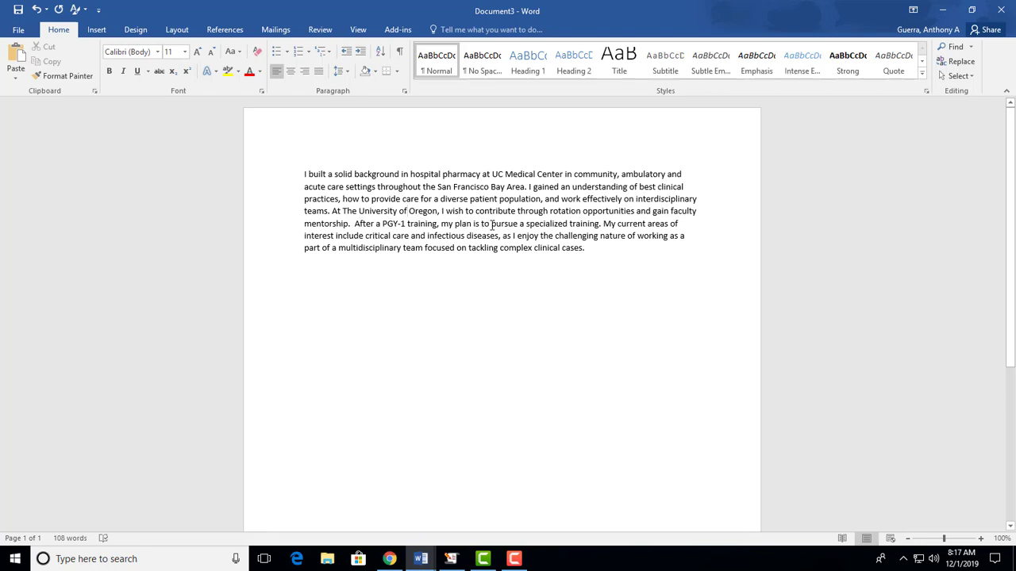
{"action": "triple_click", "coordinate": [523, 224]}
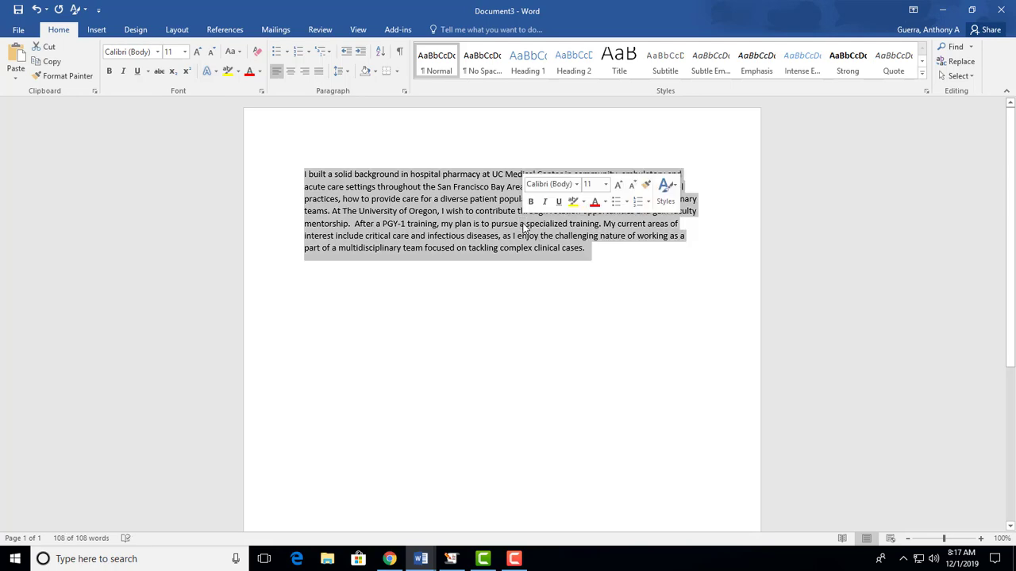
{"action": "double_click", "coordinate": [523, 224]}
{"action": "key", "text": "Delete"}
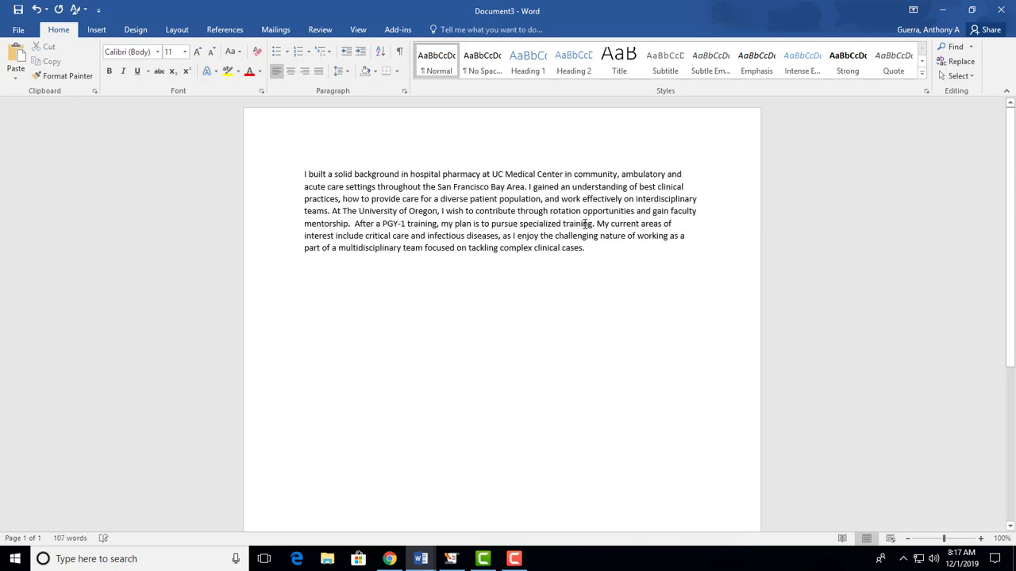
{"action": "left_click", "coordinate": [594, 224]}
{"action": "type", "text": "in"}
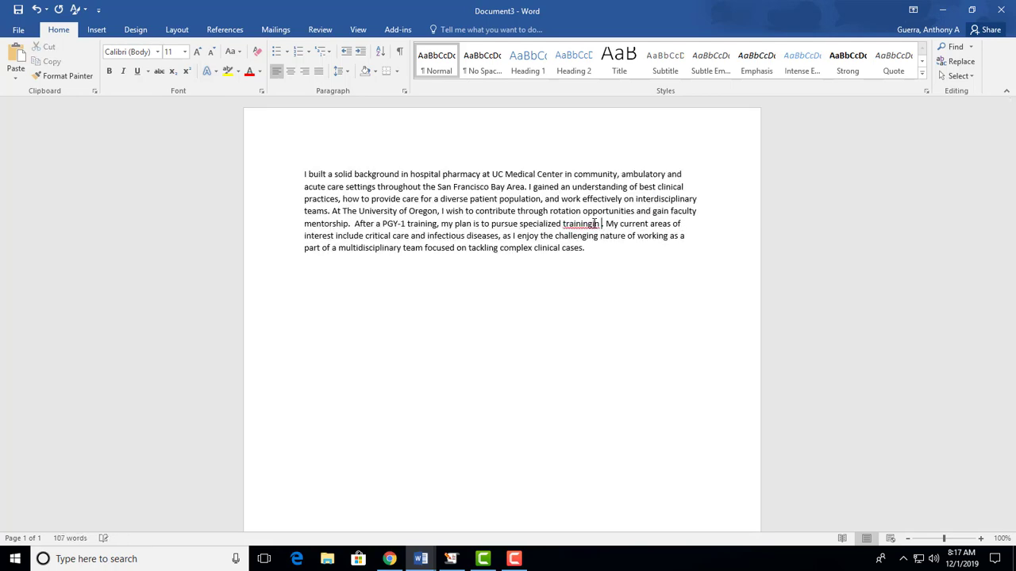
- Remove 'My current areas of interest include' and the multidisciplinary-team clause, ending at 'infectious disease.'
{"action": "key", "text": "ctrl+shift+Right"}
{"action": "key", "text": "ctrl+shift+Right"}
{"action": "key", "text": "ctrl+shift+Right"}
{"action": "key", "text": "ctrl+shift+Right"}
{"action": "key", "text": "ctrl+shift+Right"}
{"action": "key", "text": "ctrl+shift+Right"}
{"action": "key", "text": "ctrl+shift+Right"}
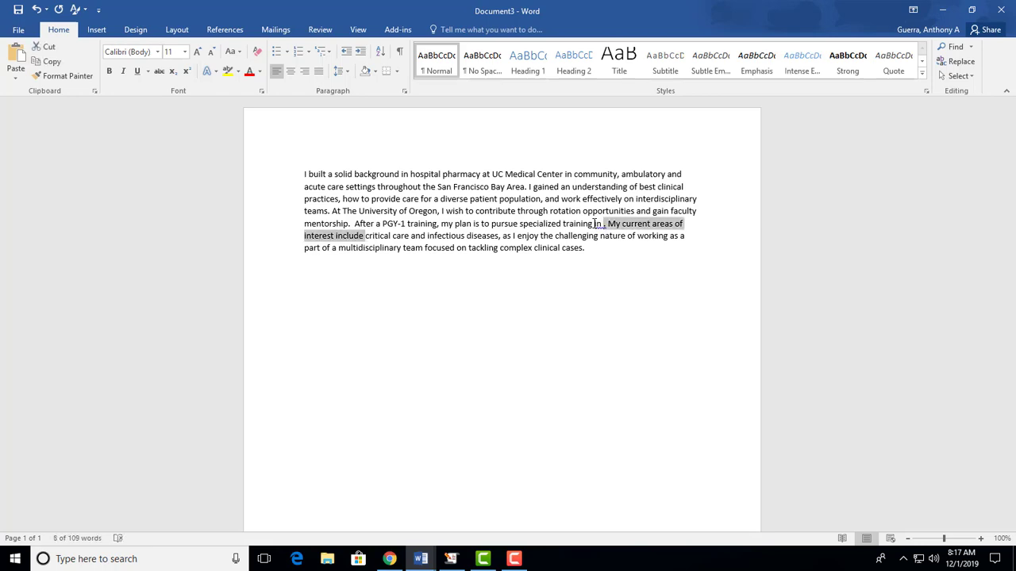
{"action": "key", "text": "Delete"}
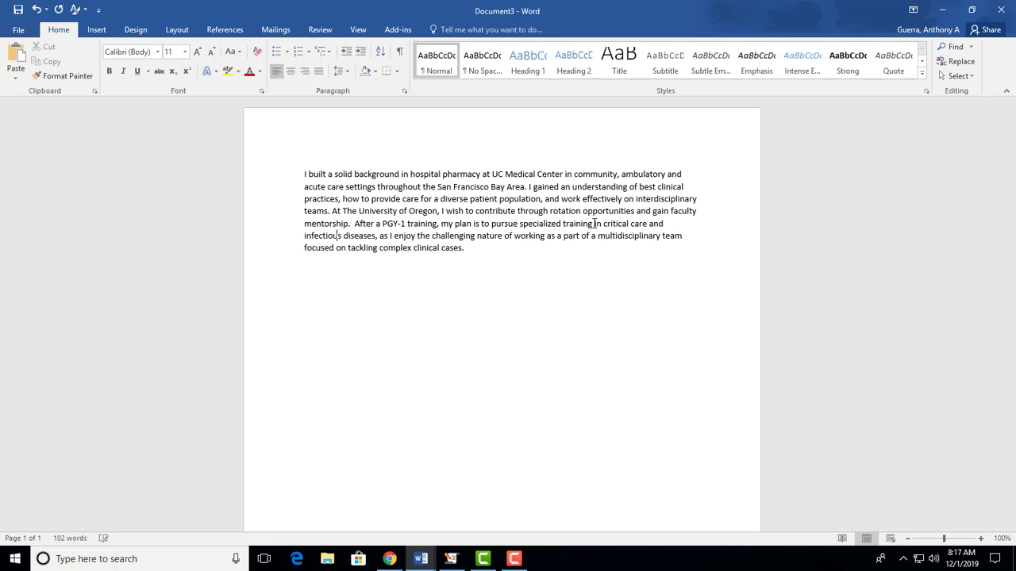
{"action": "key", "text": "Right"}
{"action": "key", "text": "Right"}
{"action": "key", "text": "Right"}
{"action": "key", "text": "Right"}
{"action": "type", "text": "."}
{"action": "key", "text": "shift+Down"}
{"action": "key", "text": "ctrl+shift+Right"}
{"action": "key", "text": "ctrl+shift+Right"}
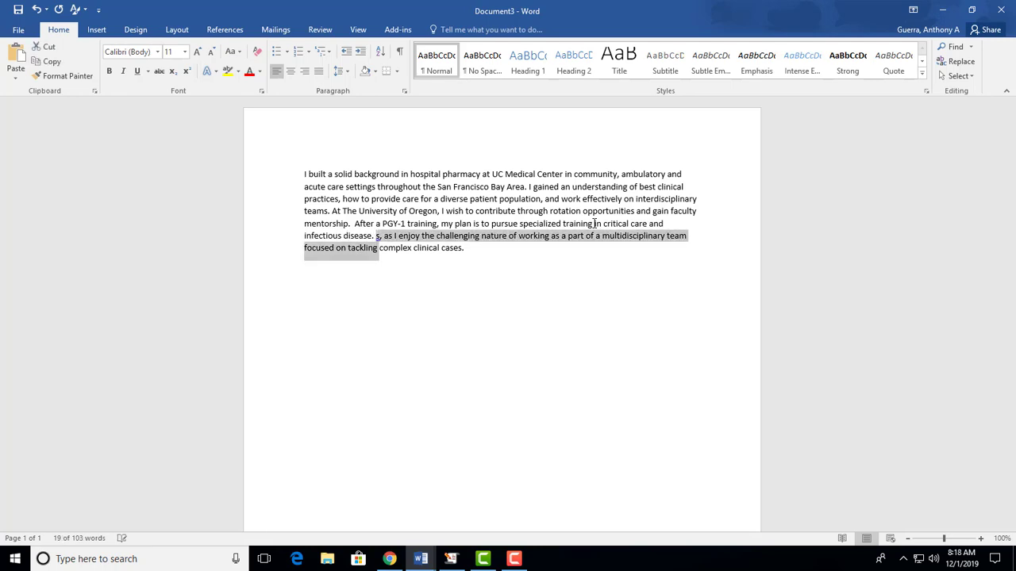
{"action": "key", "text": "shift+Right"}
{"action": "key", "text": "shift+Right"}
{"action": "key", "text": "shift+Right"}
{"action": "key", "text": "shift+Right"}
{"action": "key", "text": "shift+Right"}
{"action": "key", "text": "shift+Right"}
{"action": "key", "text": "shift+Right"}
{"action": "key", "text": "shift+Right"}
{"action": "key", "text": "shift+Right"}
{"action": "key", "text": "shift+Right"}
{"action": "key", "text": "shift+Right"}
{"action": "key", "text": "shift+Right"}
{"action": "key", "text": "shift+Right"}
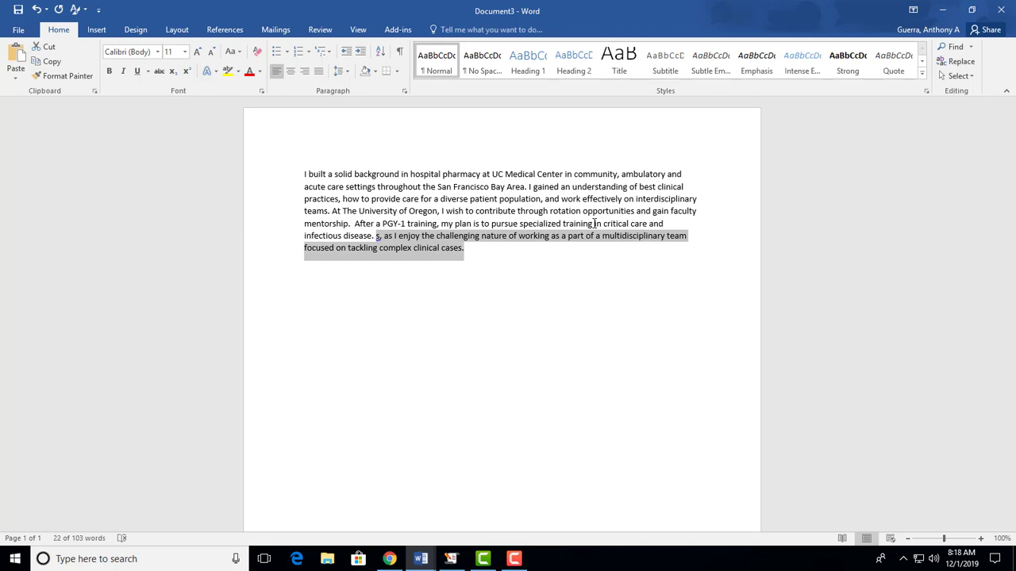
{"action": "key", "text": "Delete"}
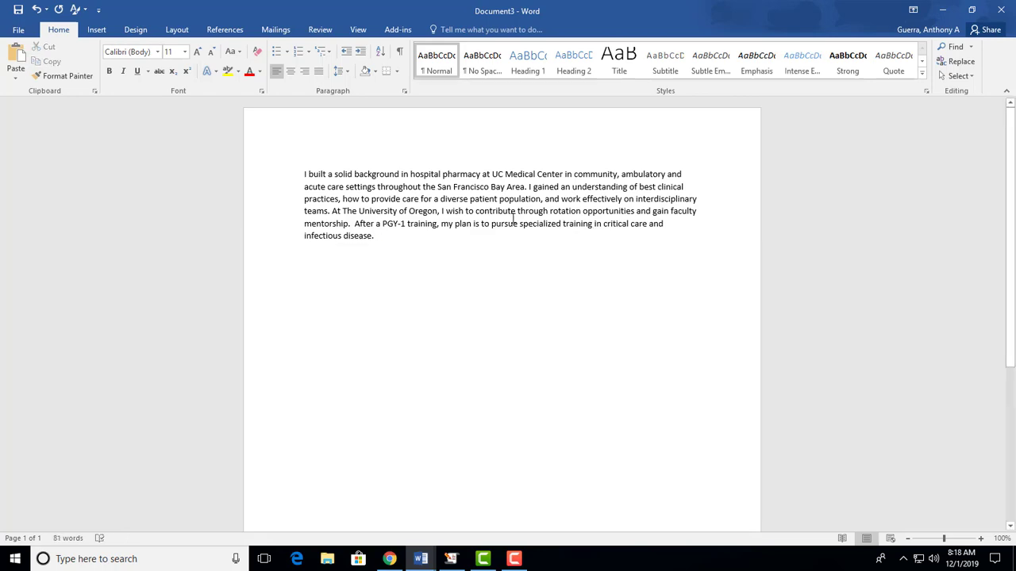
{"action": "key", "text": "alt+Tab"}
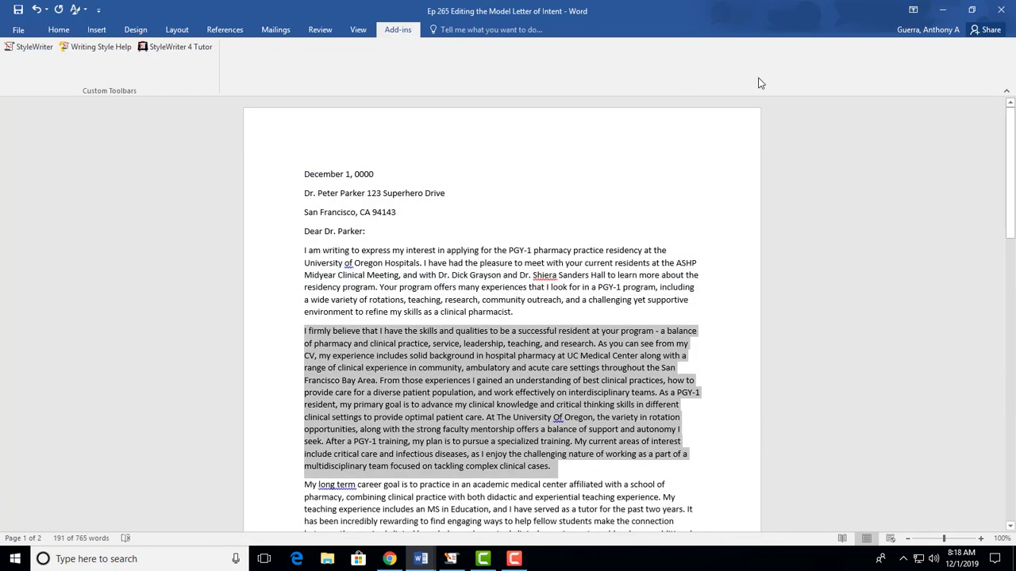
{"action": "left_click", "coordinate": [435, 361]}
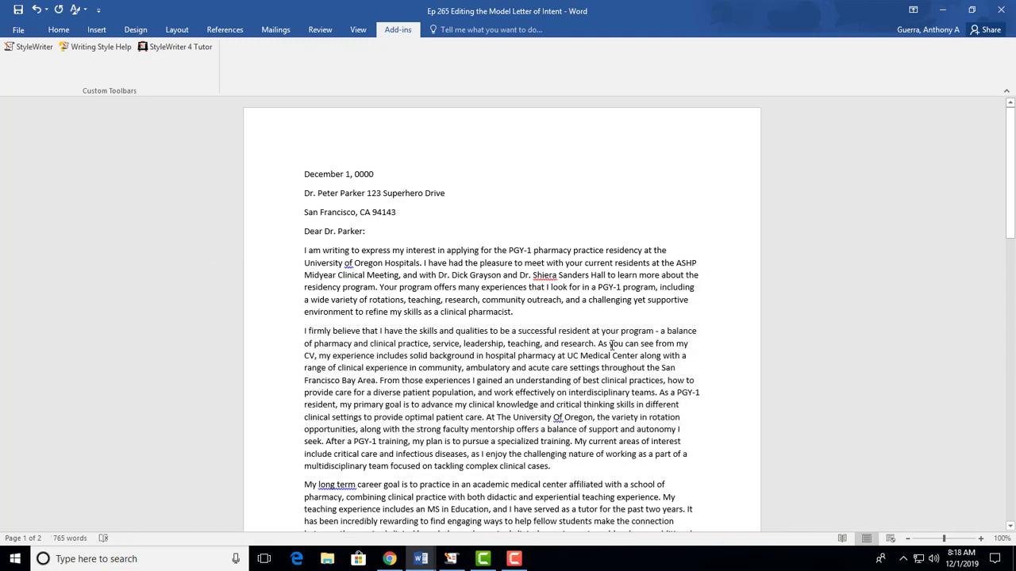
{"action": "left_click_drag", "start_coordinate": [597, 342], "coordinate": [584, 449]}
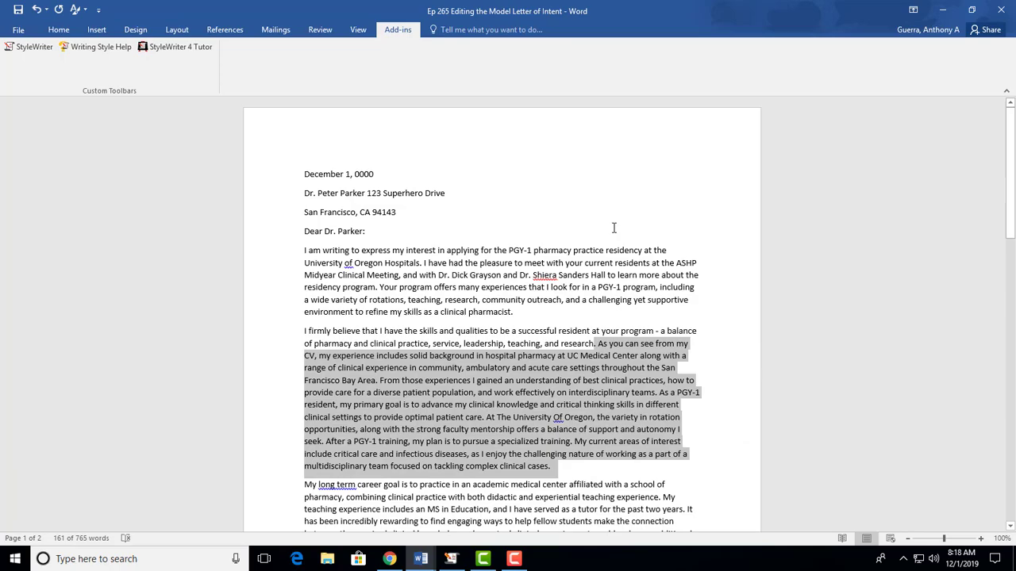
{"action": "left_click", "coordinate": [938, 11]}
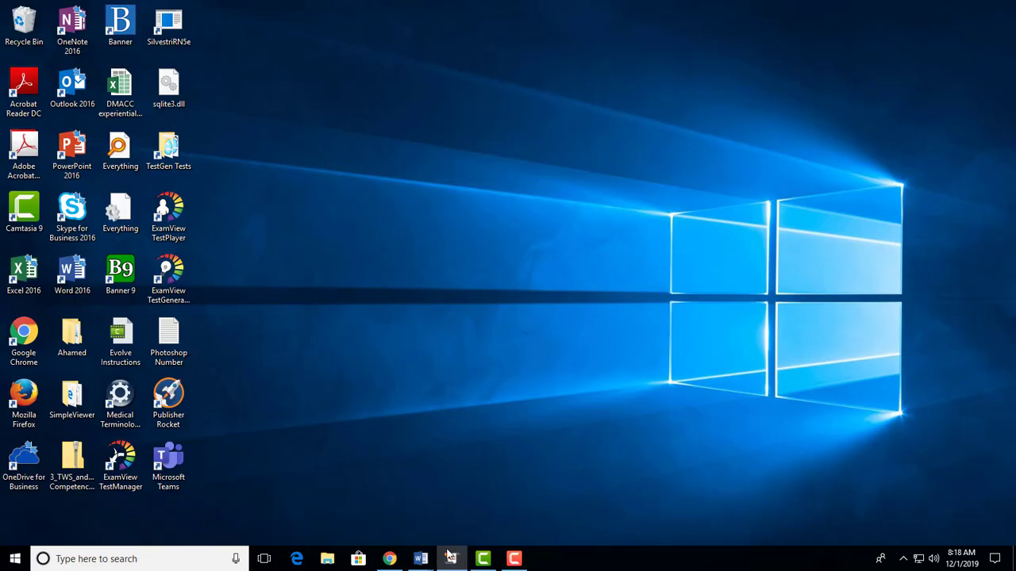
{"action": "mouse_move", "coordinate": [425, 560]}
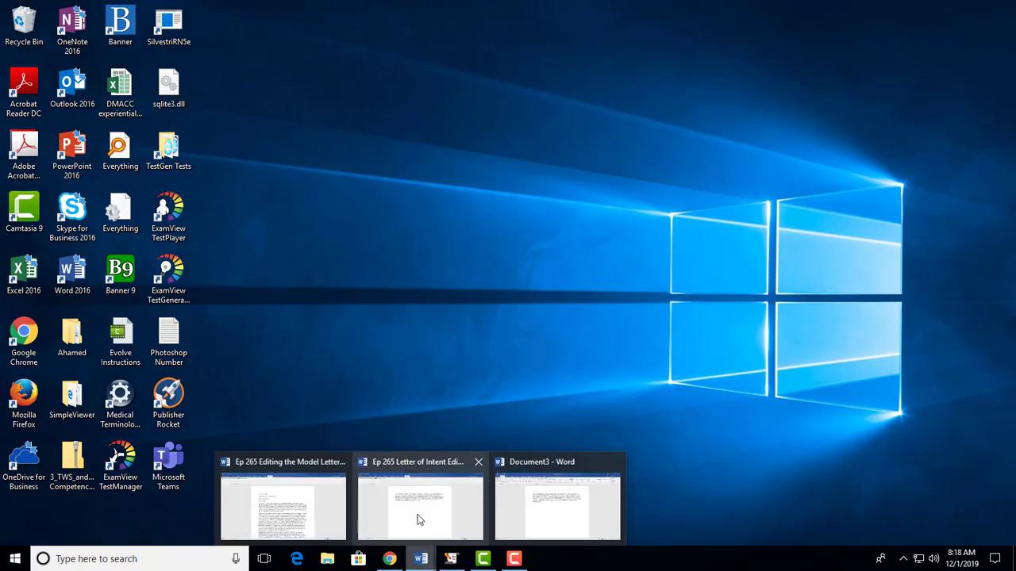
{"action": "mouse_move", "coordinate": [418, 516]}
{"action": "left_click", "coordinate": [510, 520]}
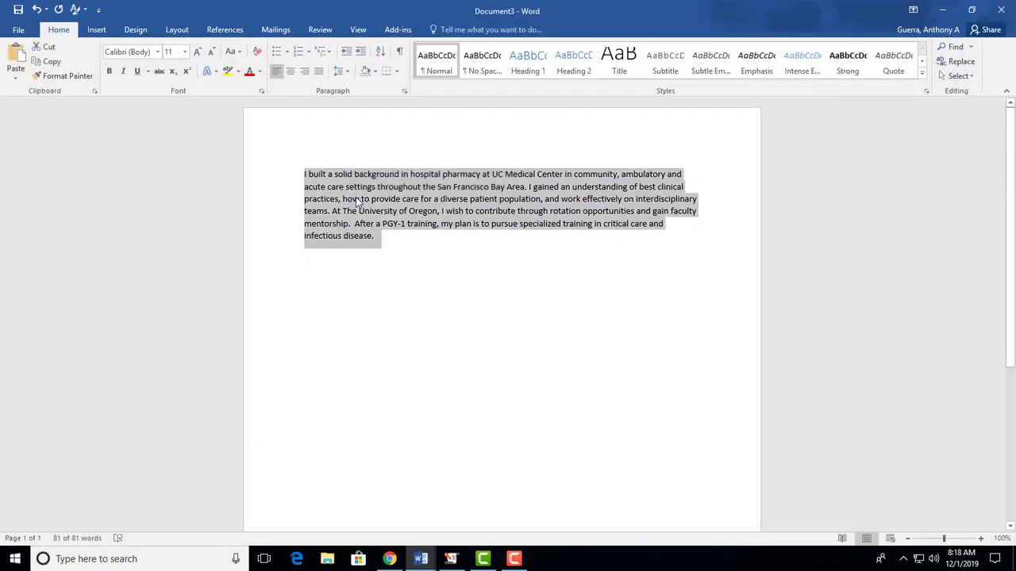
- Remove the word 'a' so the closing sentence begins 'After PGY-1 training, my plan is…'
{"action": "left_click", "coordinate": [359, 202]}
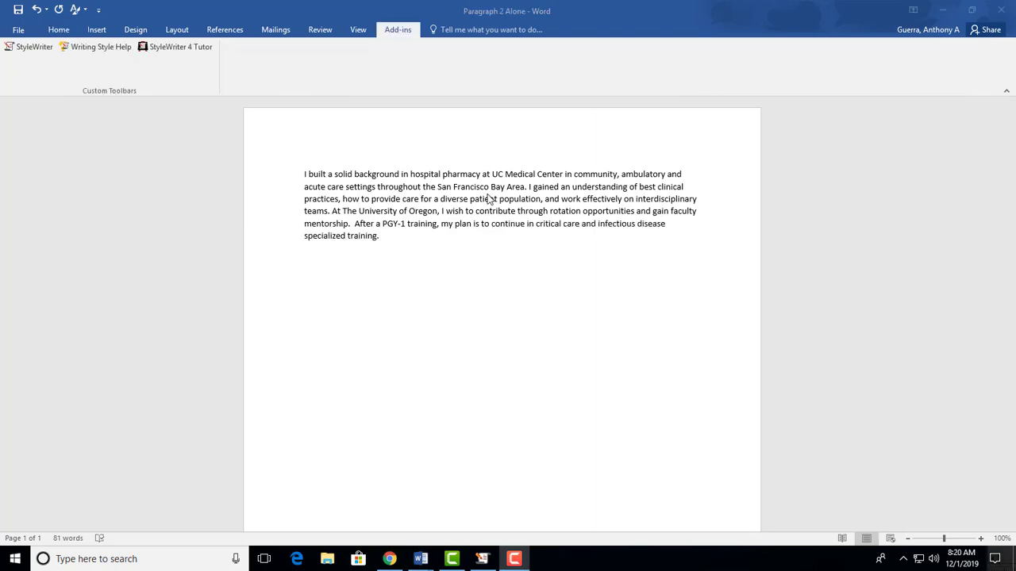
{"action": "double_click", "coordinate": [378, 223]}
{"action": "key", "text": "Delete"}
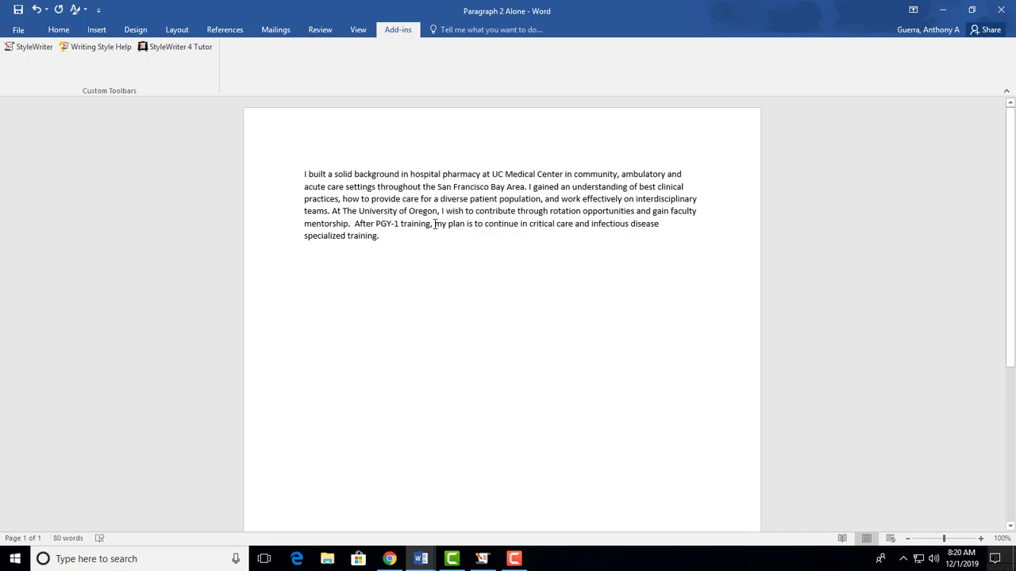